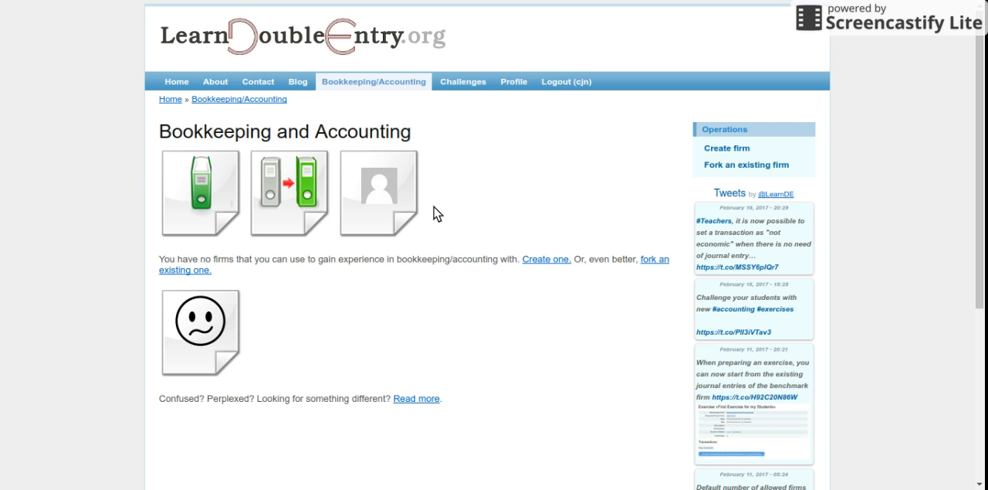
- Request an invitation to Lions and Tigers exercise 1 from the public exercises list, and start and begin that challenge
left_click(469, 86)
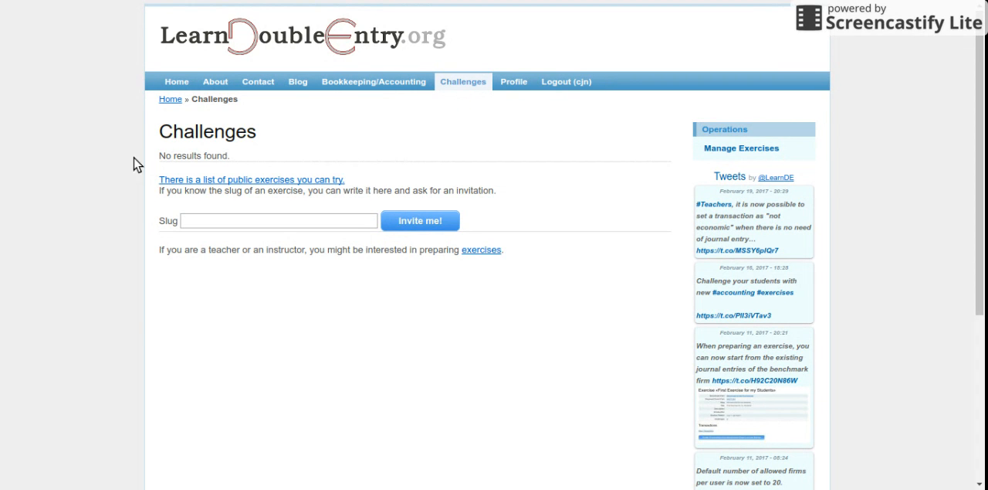
left_click(263, 180)
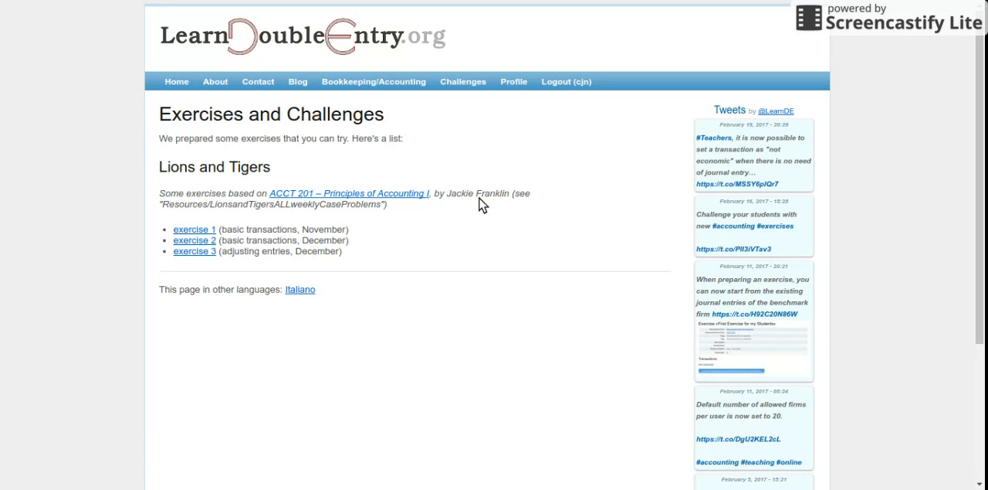
left_click(193, 232)
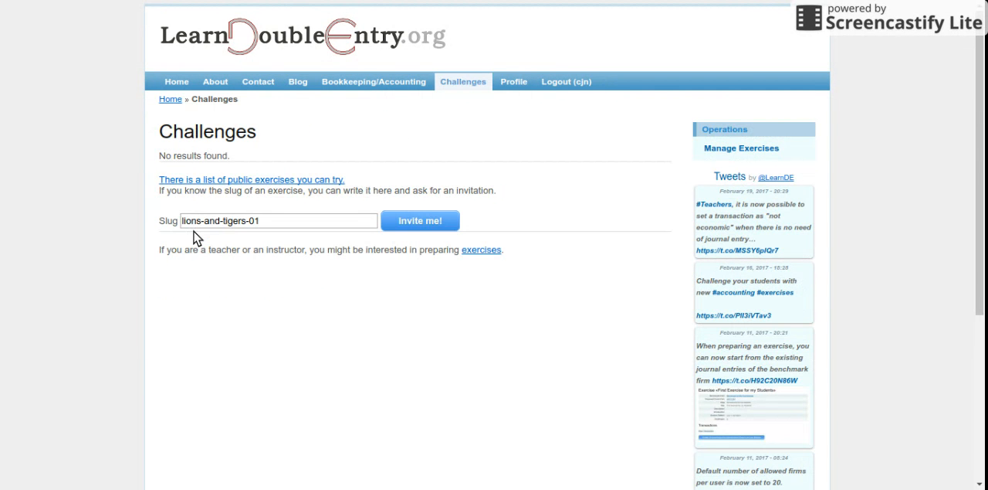
left_click(407, 223)
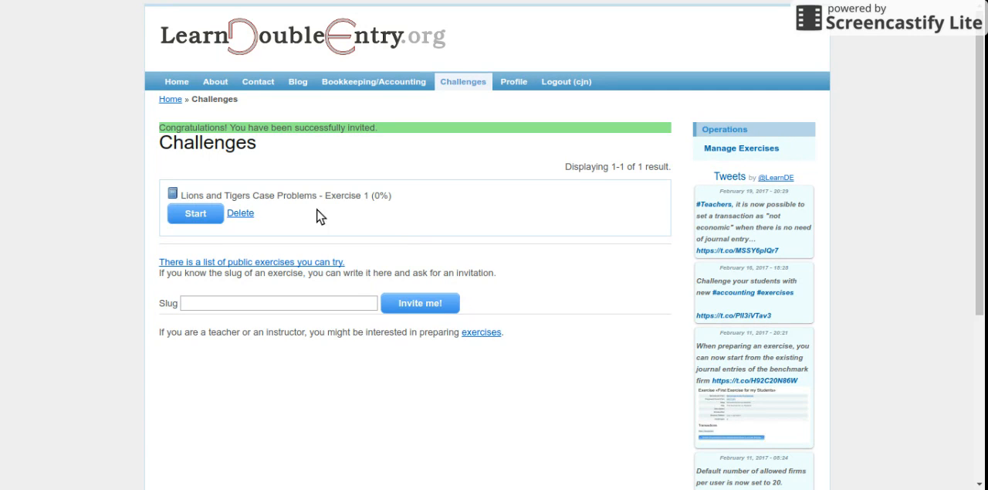
left_click(213, 216)
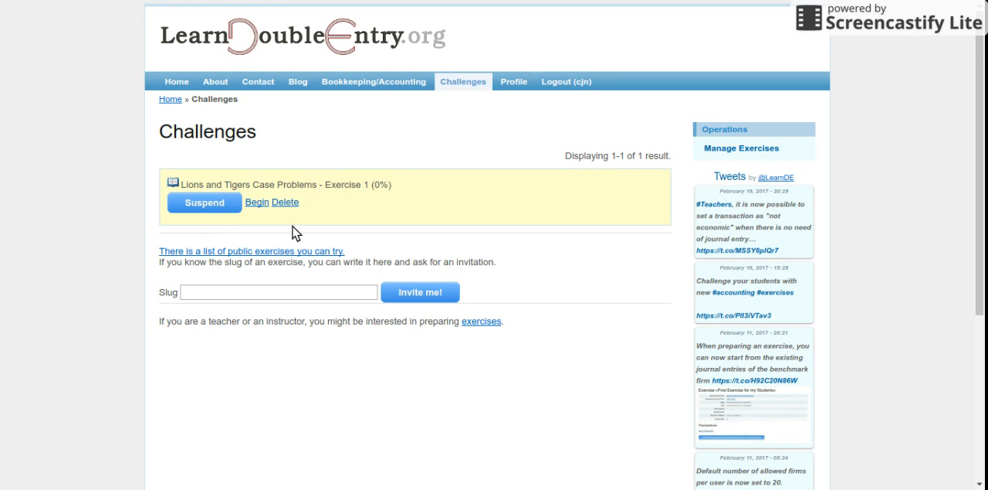
left_click(257, 205)
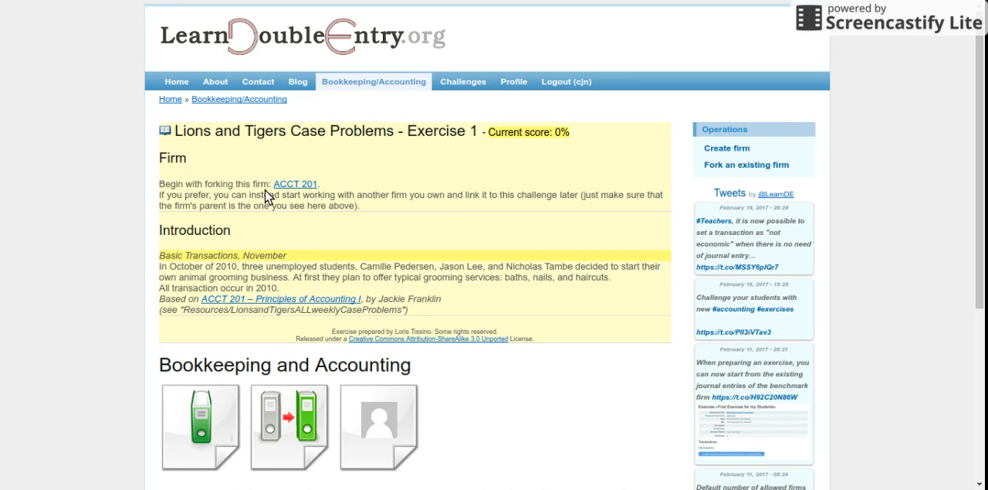
- Fork the ACCT 201 firm for the exercise with the language option off and the Creative Commons license accepted
left_click(294, 185)
left_click(300, 188)
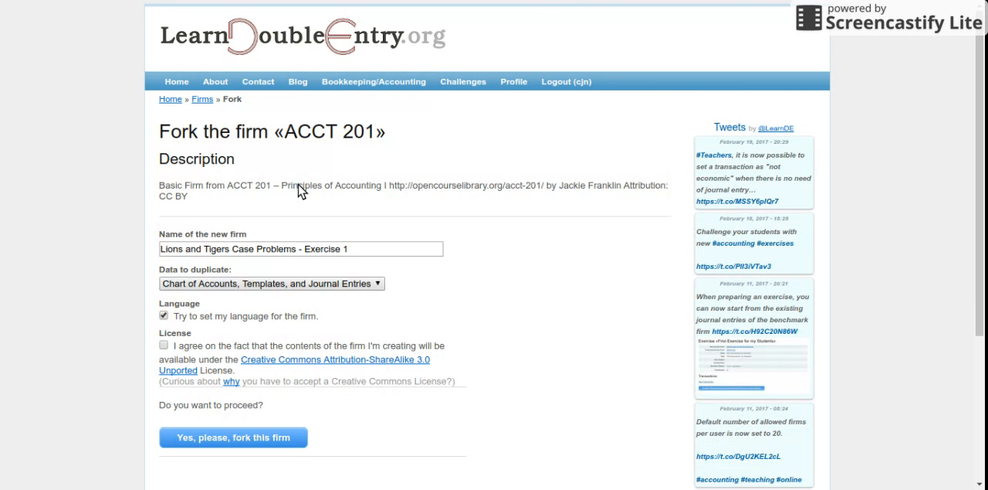
left_click(163, 315)
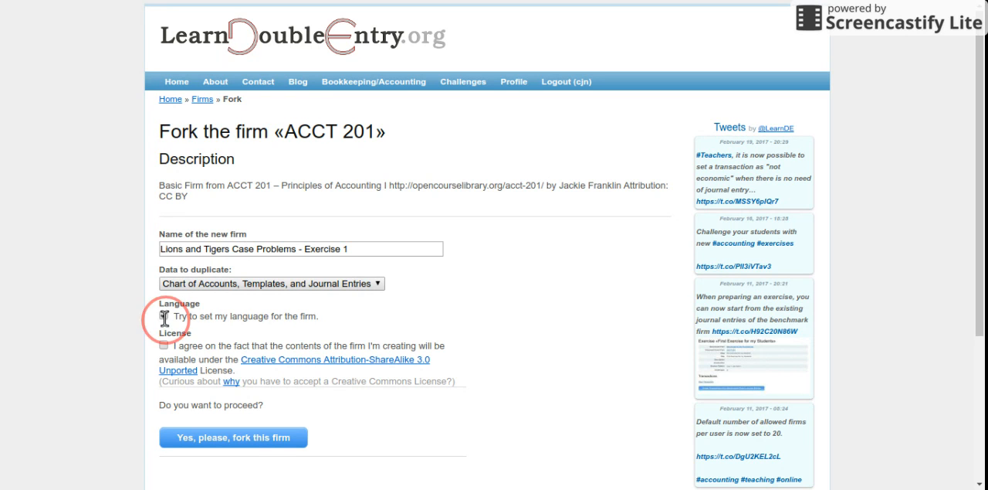
left_click(163, 345)
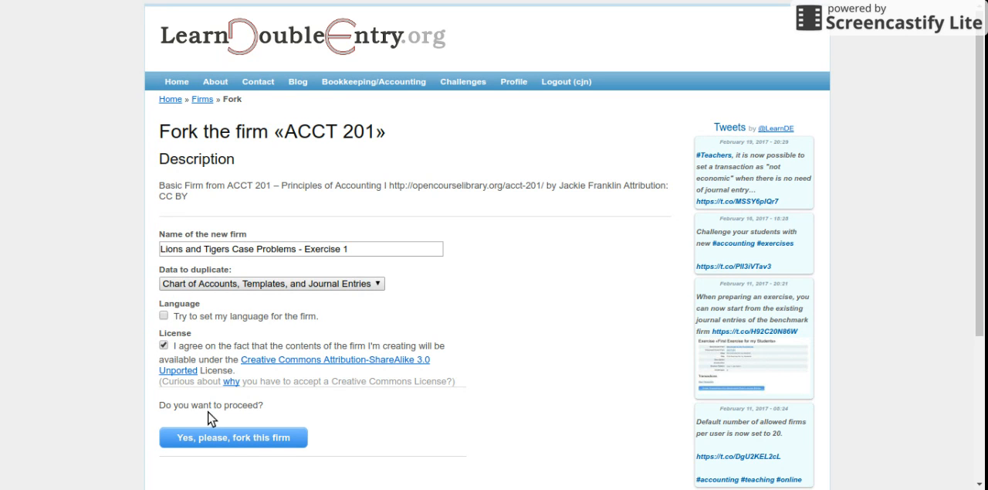
left_click(228, 440)
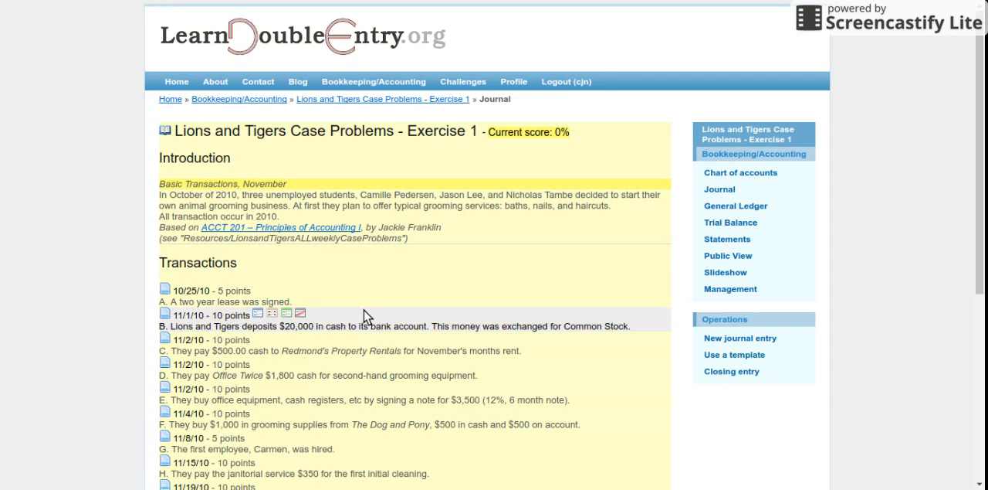
- Review the exercise's transactions and mark transaction A, the signed two-year lease, as requiring no journal entry
scroll(434, 293, "down", 3)
scroll(434, 294, "down", 3)
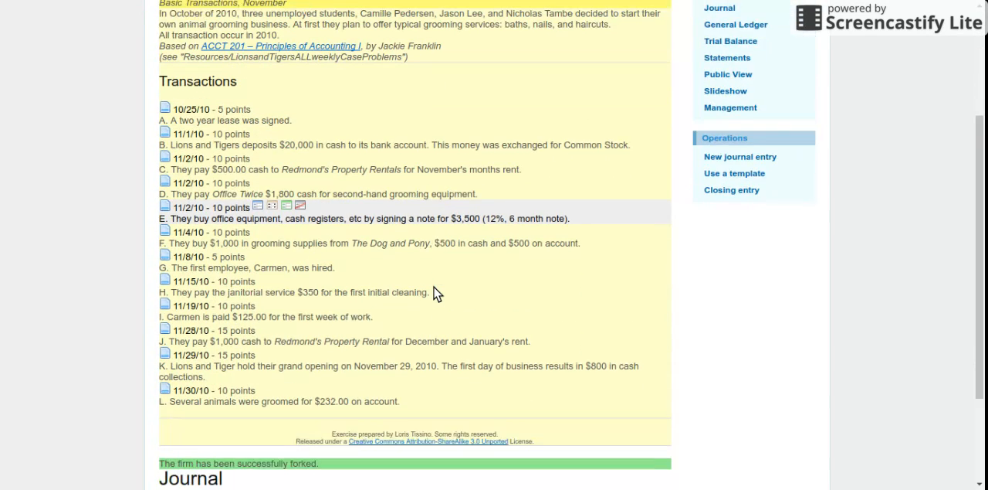
scroll(434, 293, "up", 4)
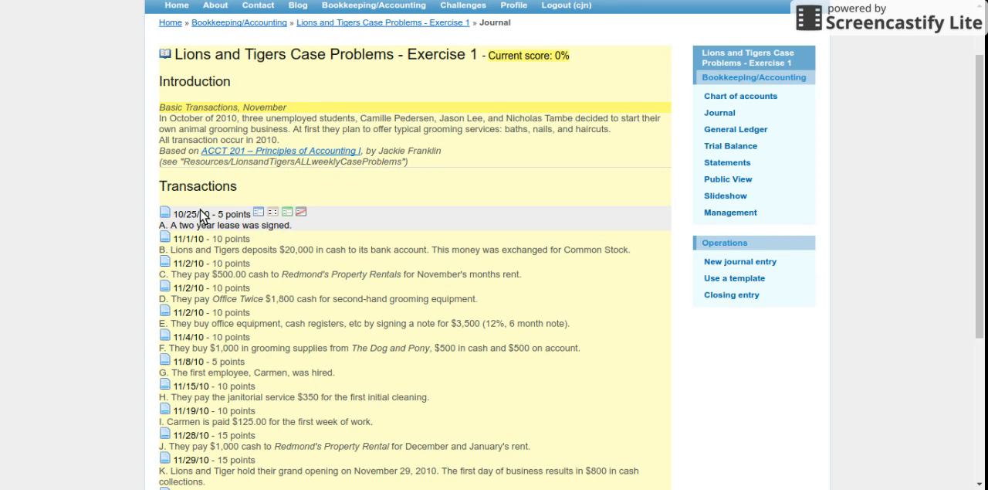
mouse_move(205, 217)
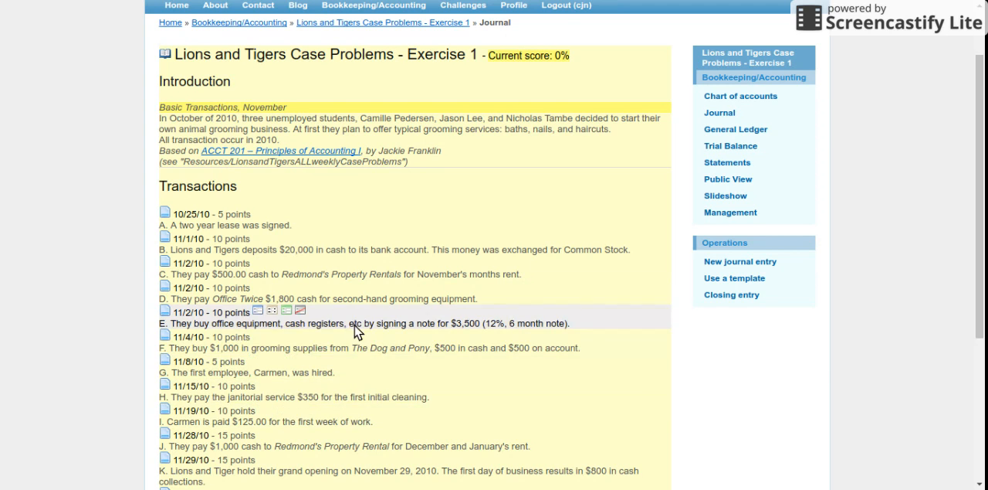
scroll(420, 332, "down", 2)
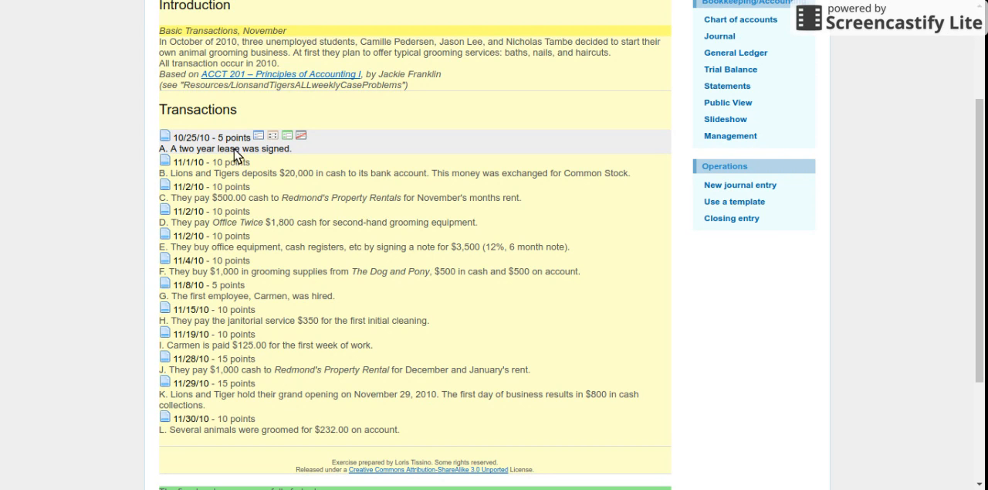
left_click(303, 137)
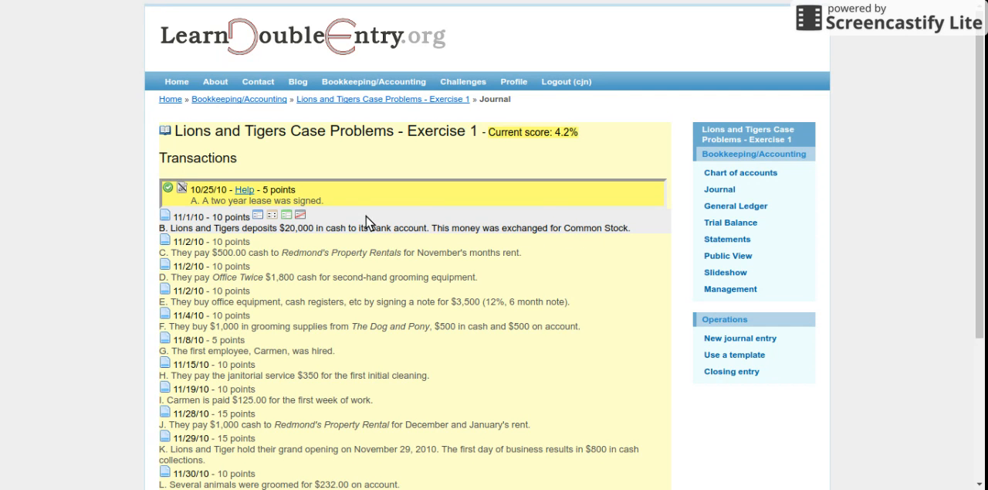
- Create a journal entry for transaction B dated 11/01/2010 with the description "Initial setup of the firm"
left_click(259, 217)
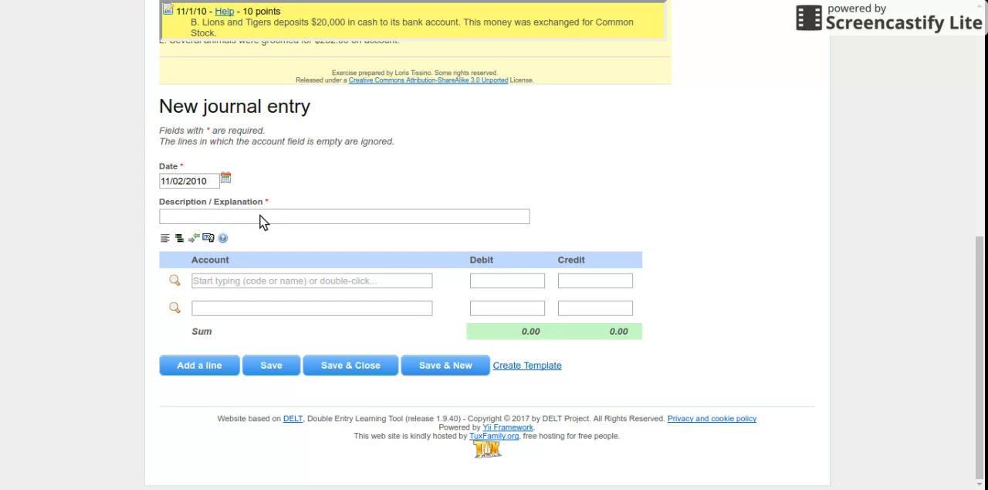
left_click(225, 182)
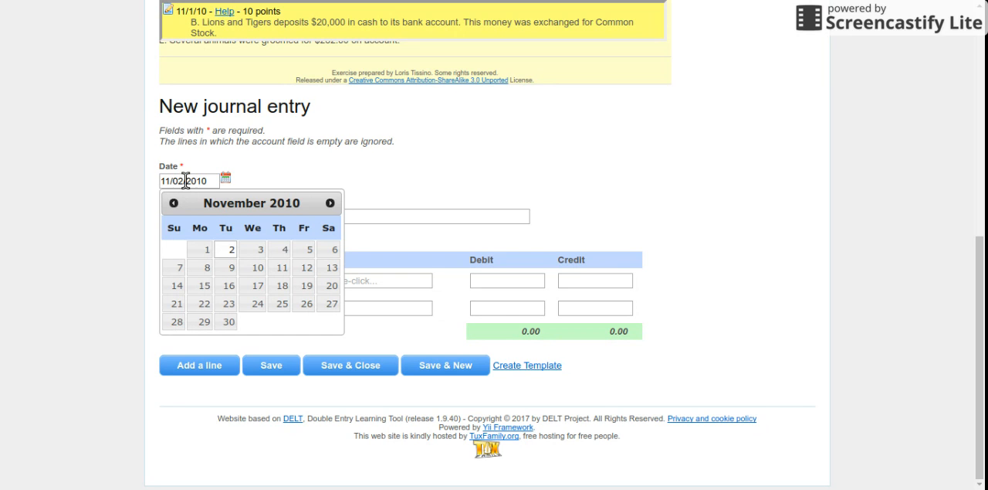
left_click(202, 249)
scroll(242, 171, "up", 1)
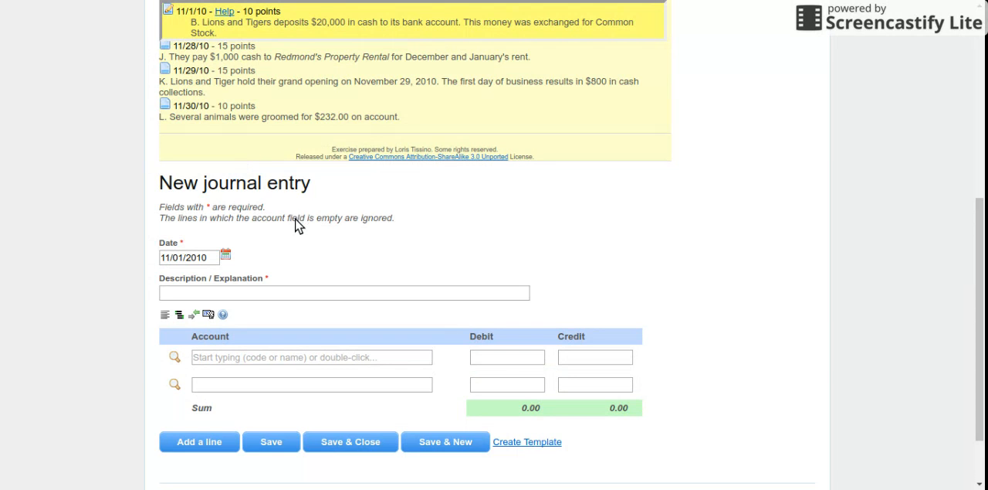
left_click(188, 291)
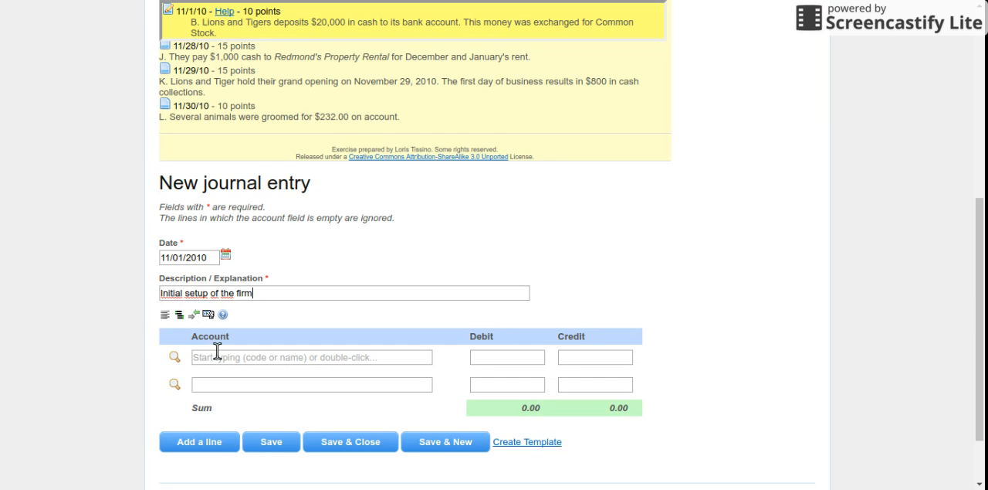
- Fill the entry's first line with the Cash account from Current Assets and a debit of 20000
scroll(224, 349, "down", 1)
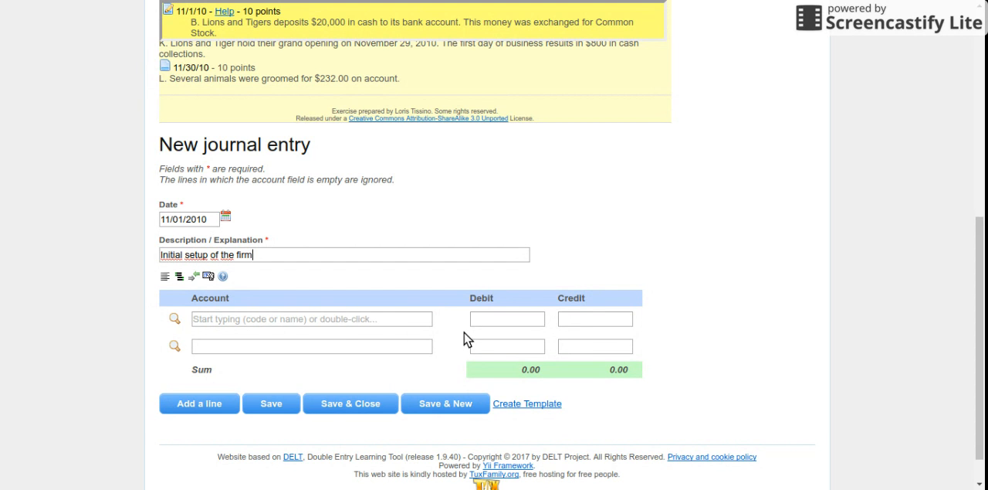
left_click(175, 318)
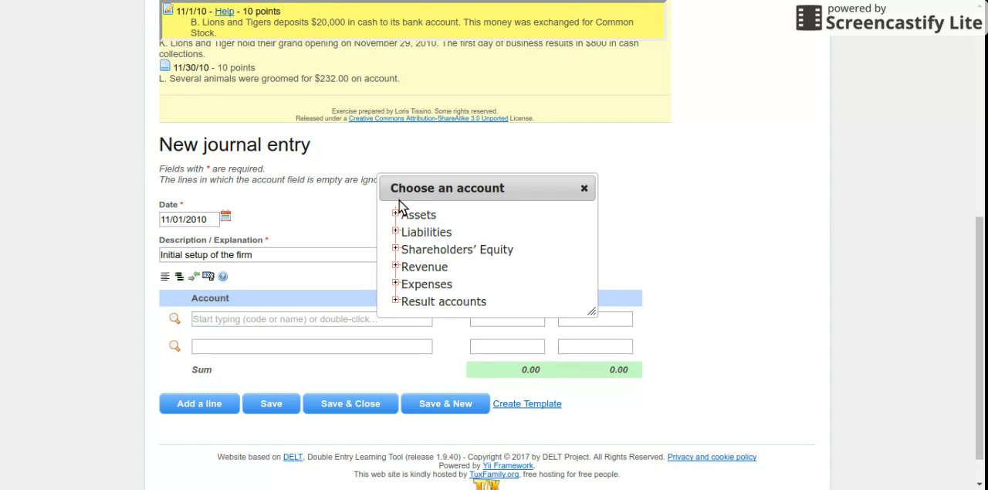
left_click(395, 215)
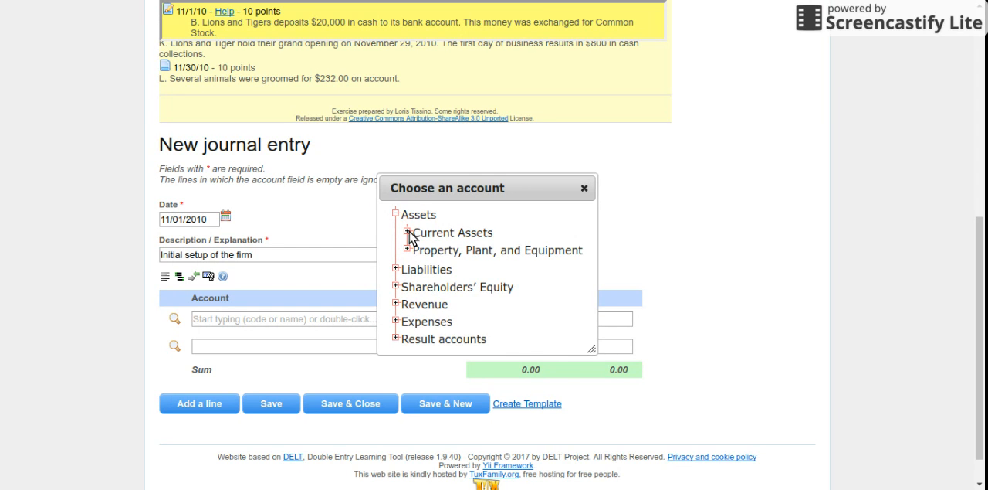
left_click(407, 231)
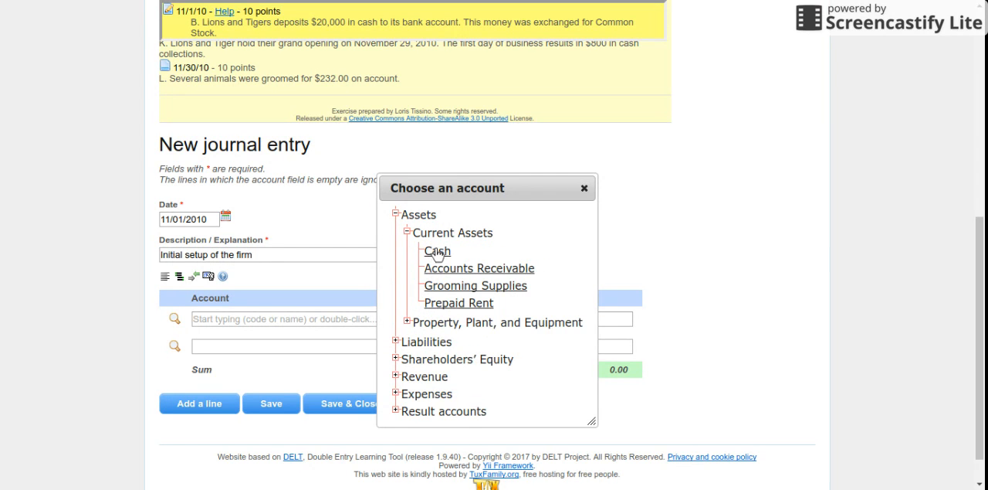
left_click(437, 252)
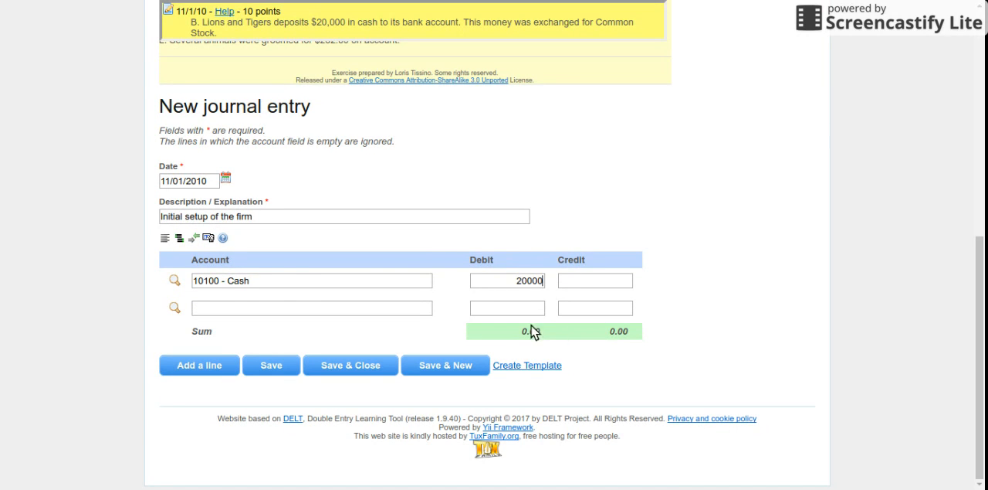
- Fill the entry's second line with the Common Stock account from Shareholders' Equity and a credit of 20,000.00
left_click(229, 308)
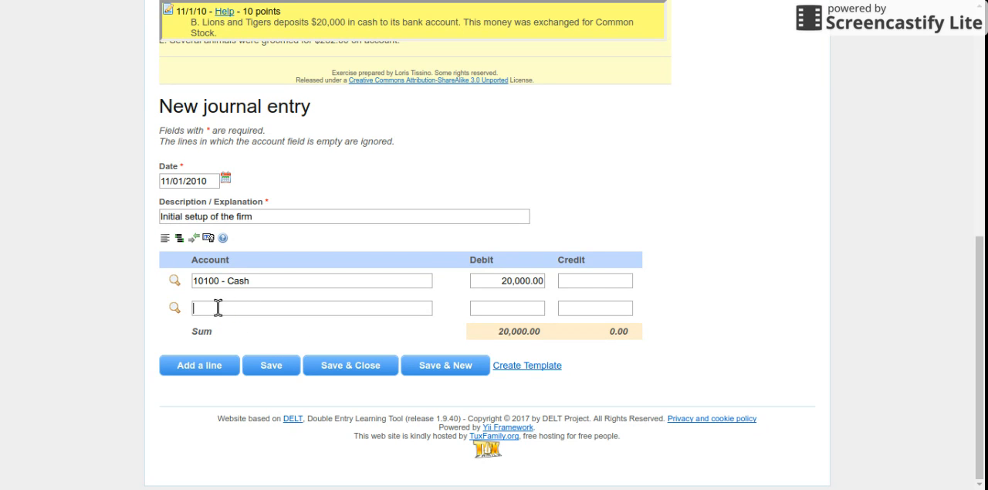
left_click(175, 307)
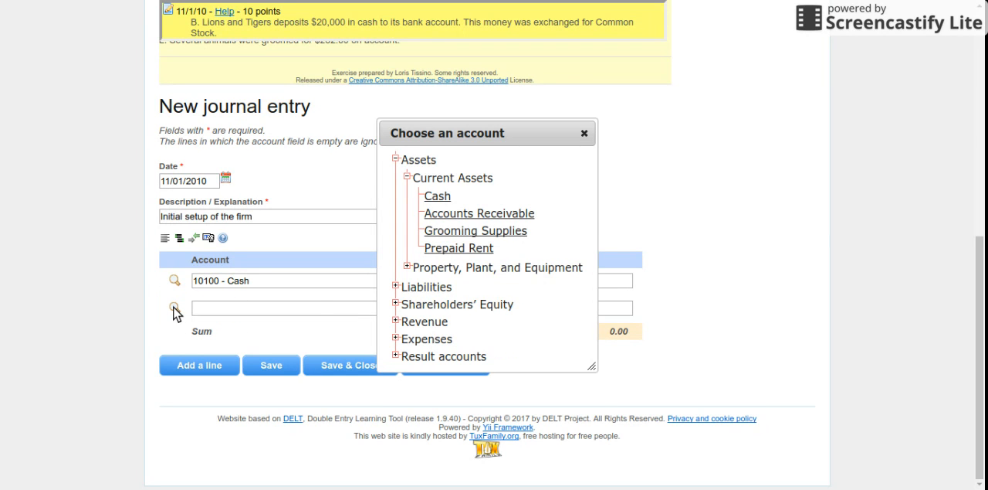
left_click(395, 304)
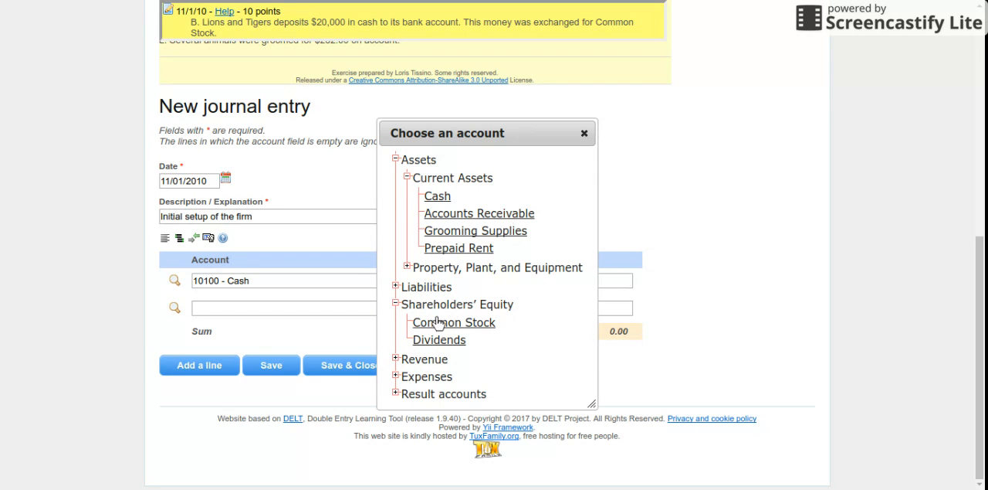
left_click(457, 325)
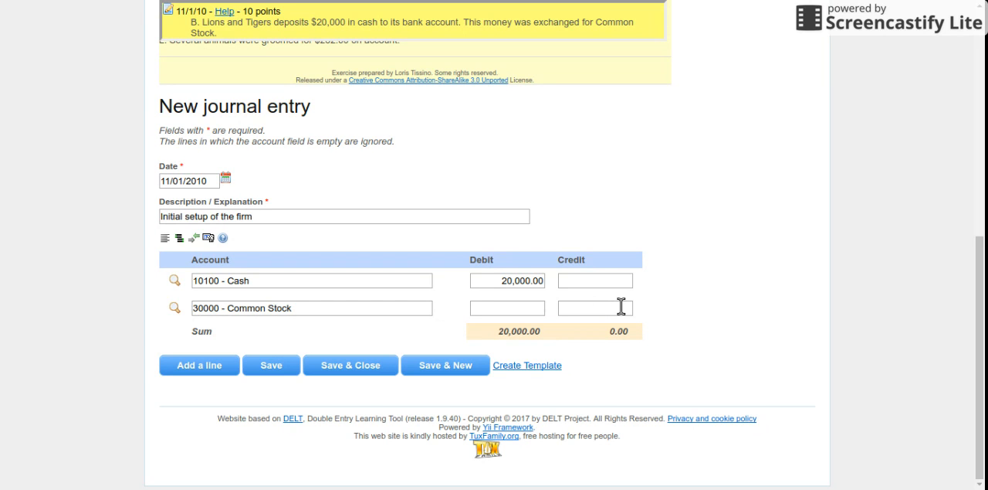
left_click(621, 306)
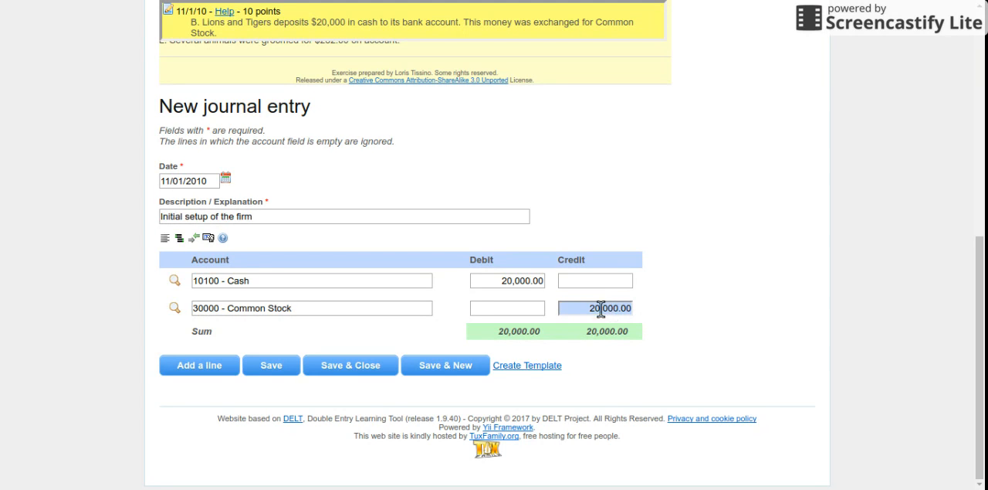
- Set the Cash debit and the Common Stock credit to 10,000.00 each, and save the journal entry
left_click_drag(504, 280, 507, 280)
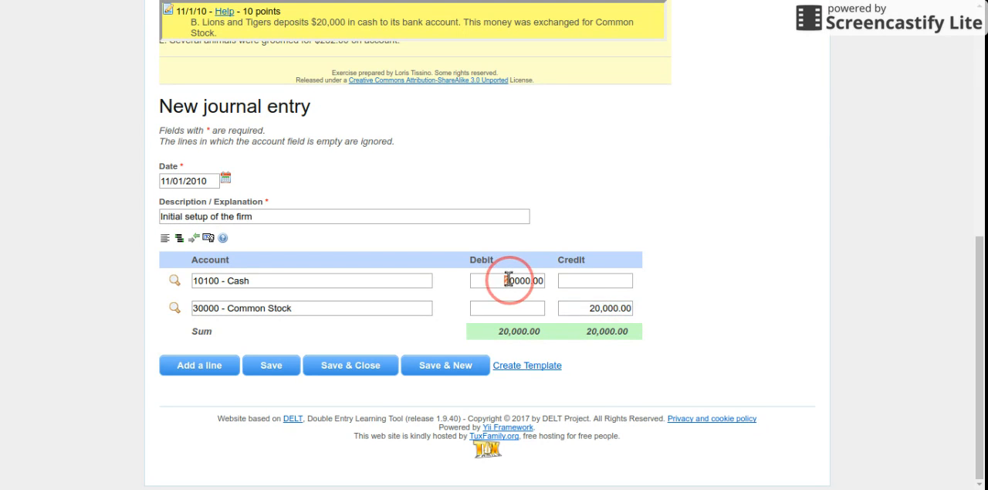
type("1")
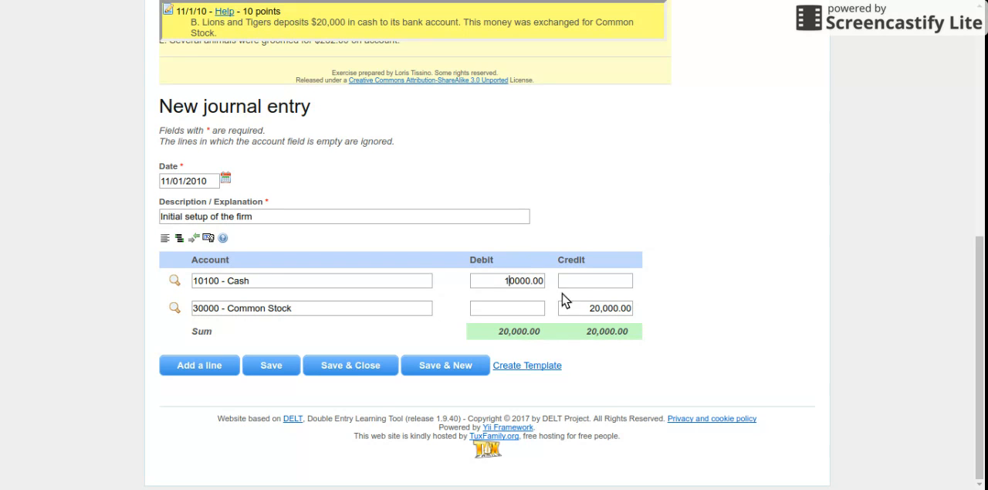
left_click(595, 308)
left_click_drag(595, 308, 597, 307)
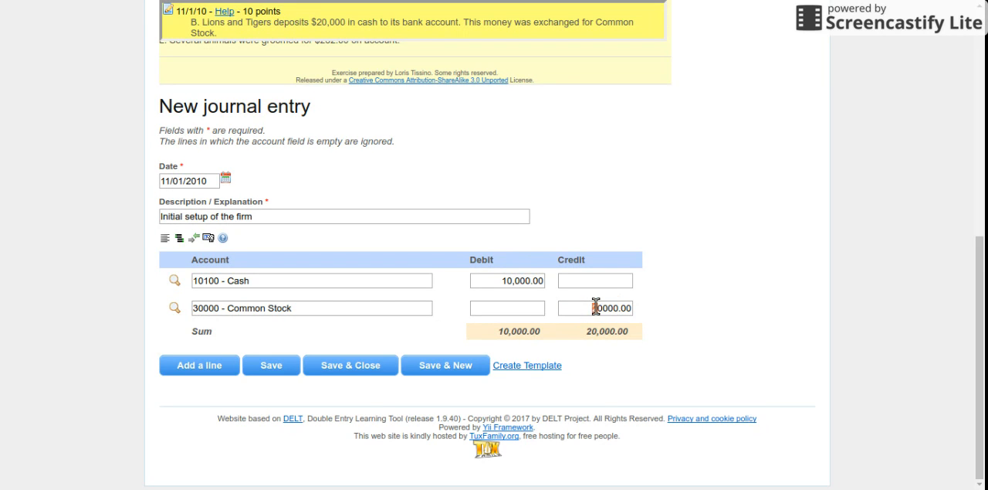
type("1")
left_click(282, 366)
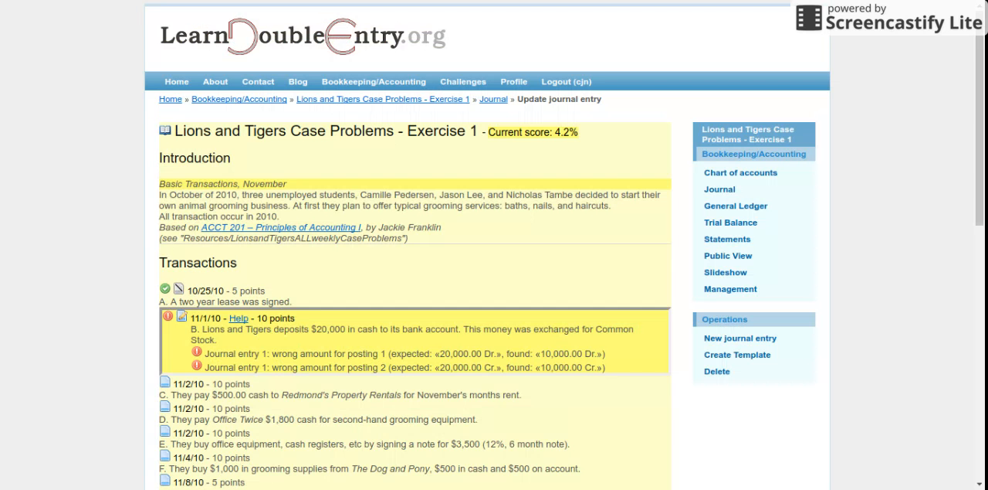
scroll(119, 252, "down", 3)
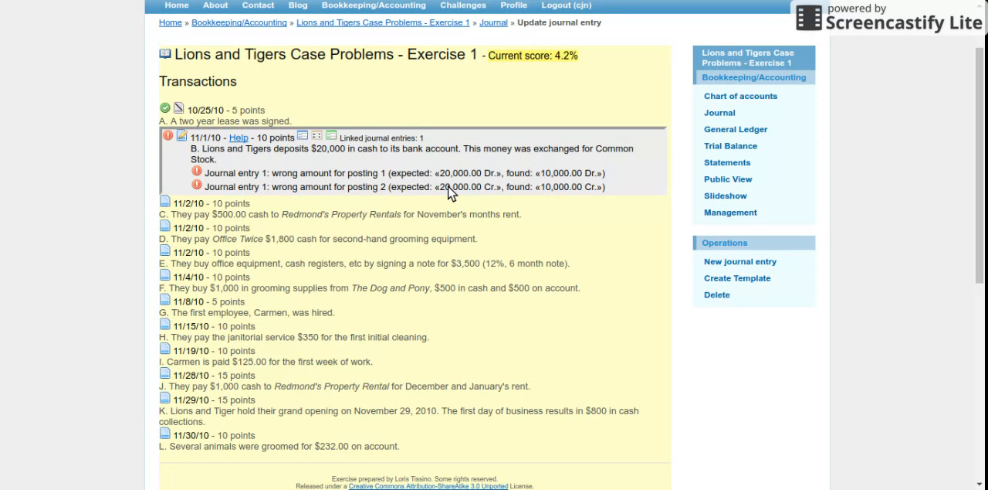
scroll(441, 223, "down", 4)
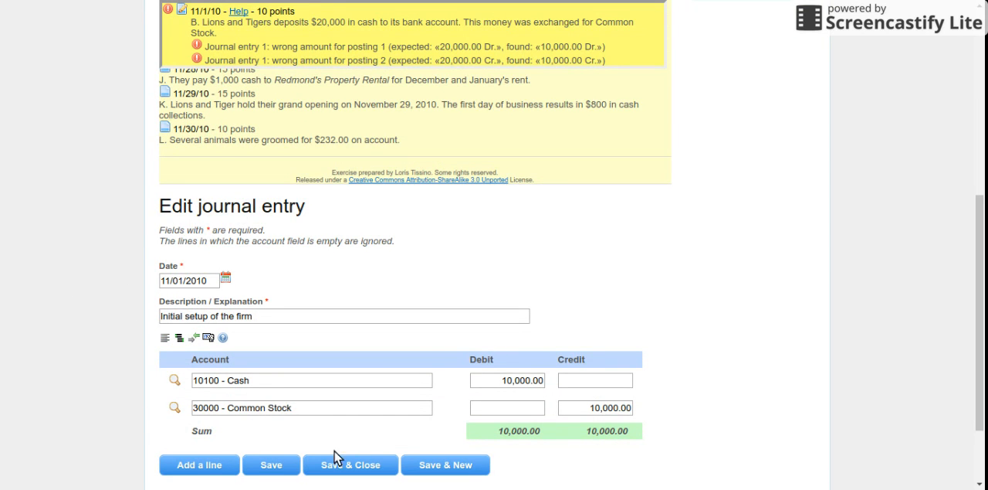
- Set the Cash debit and the Common Stock credit of transaction B's entry to 20,000.00 each, and save the entry
scroll(451, 241, "up", 5)
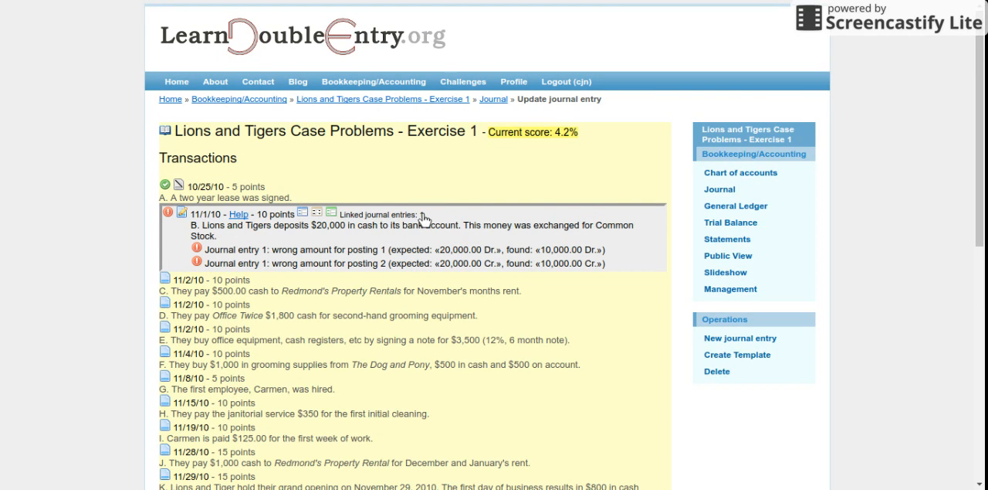
left_click(424, 218)
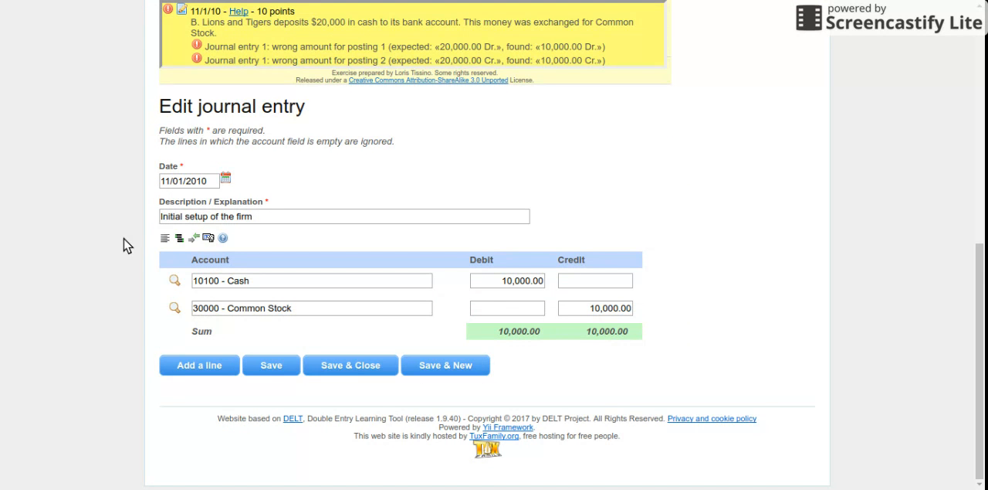
left_click(509, 278)
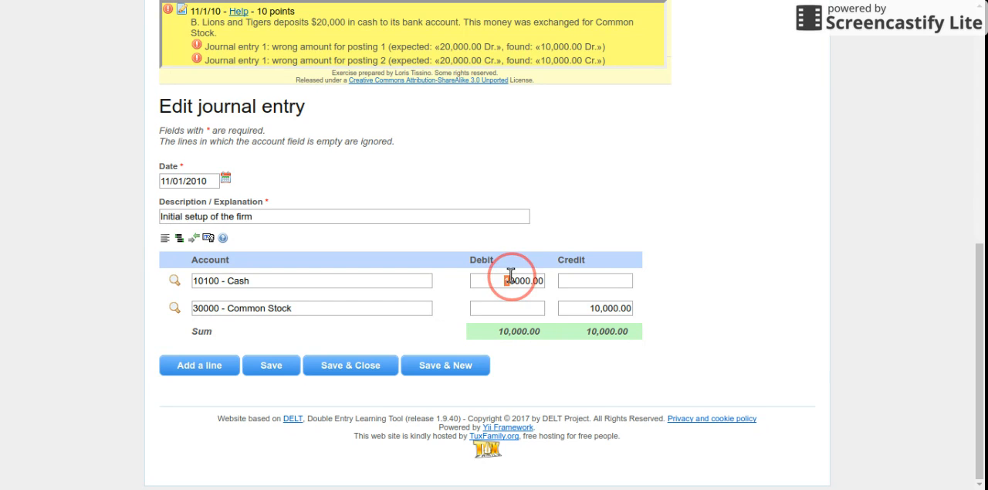
type("2")
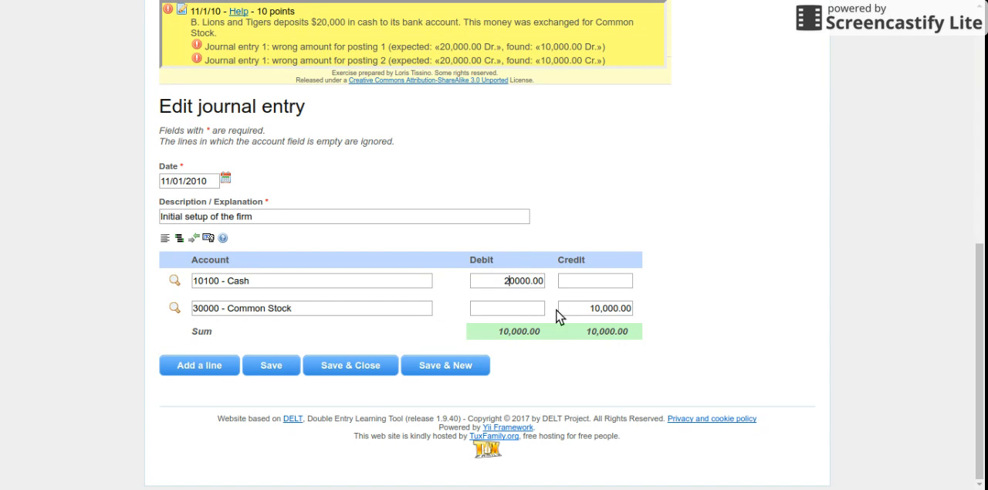
left_click_drag(592, 310, 597, 309)
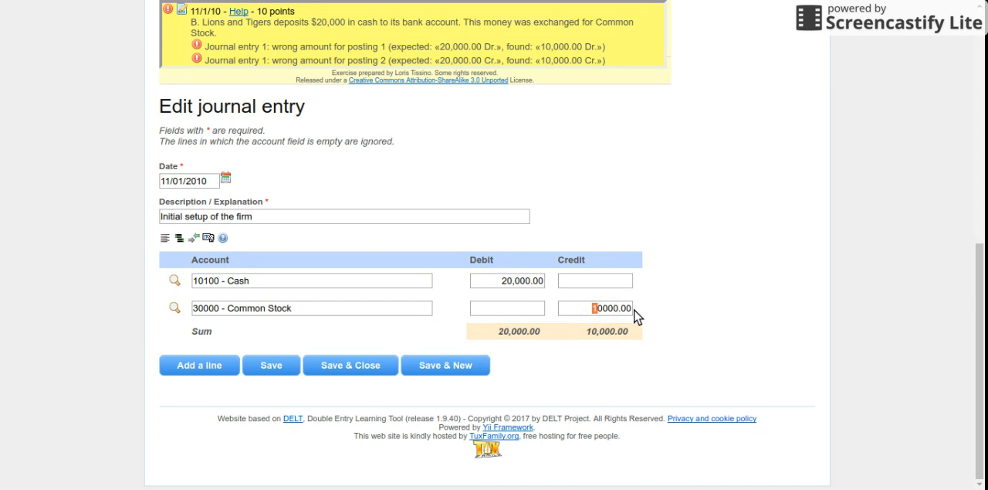
left_click(287, 369)
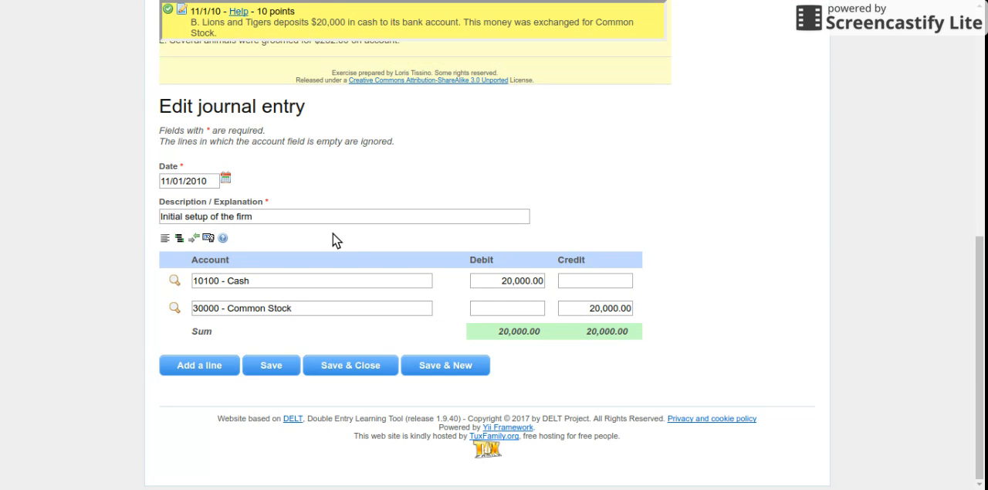
- Show the transaction analysis for the "Initial setup of the firm" entry and examine each account's classification and change
scroll(350, 240, "up", 10)
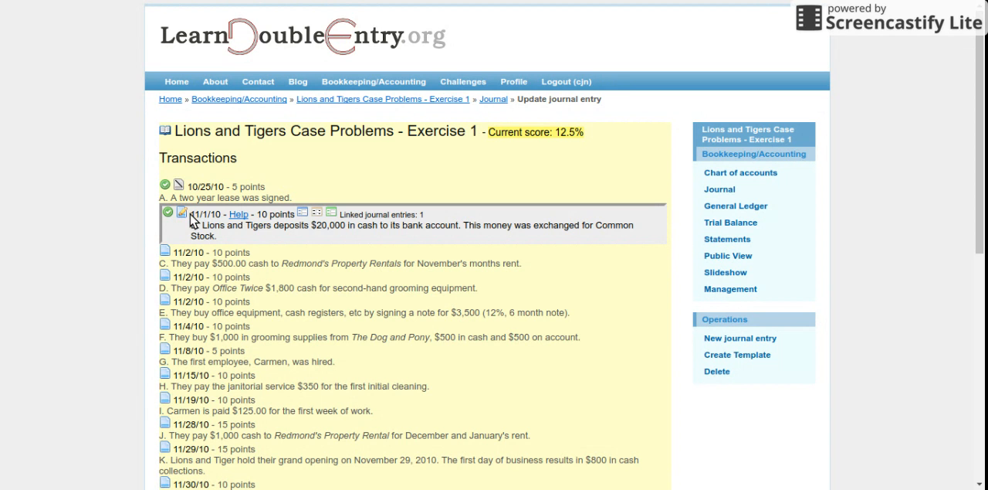
scroll(122, 265, "down", 4)
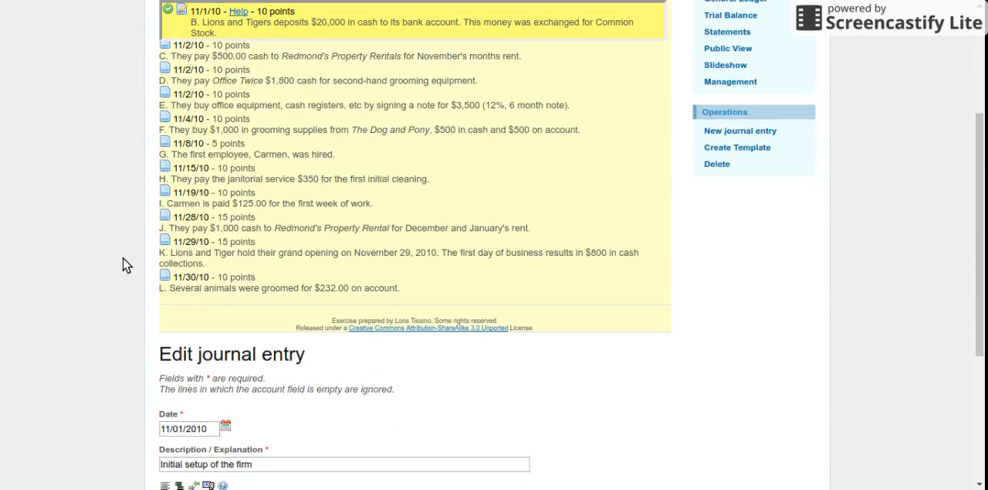
scroll(122, 265, "down", 2)
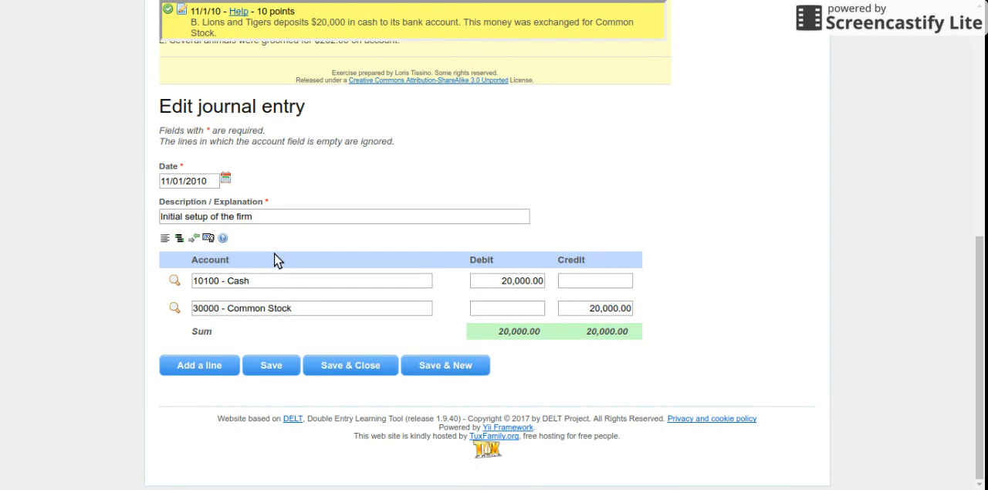
left_click(208, 240)
scroll(111, 319, "down", 3)
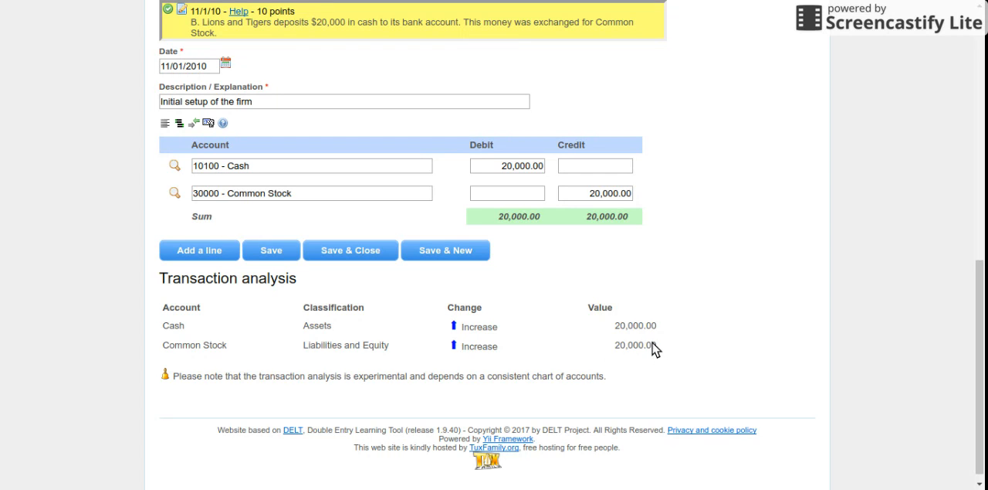
- Create a journal entry for transaction C with the description "payment of rent"
scroll(488, 321, "up", 8)
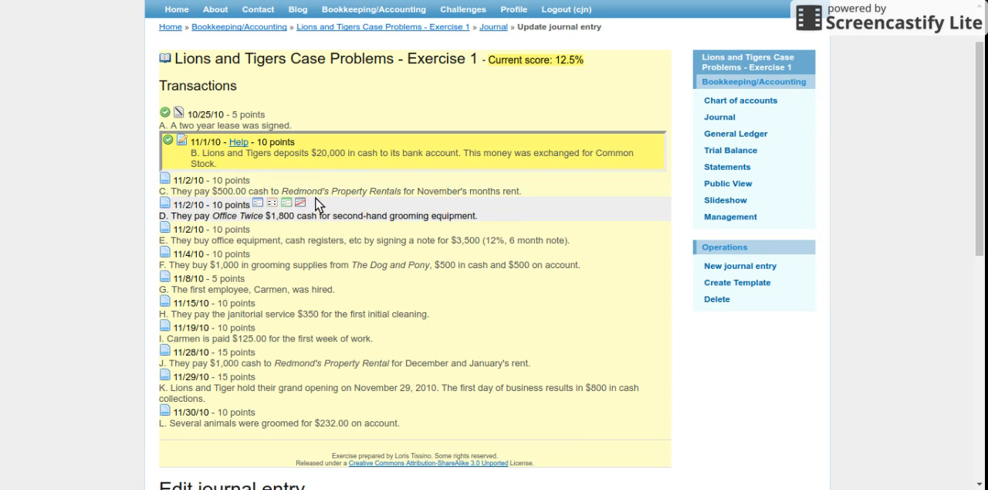
left_click(258, 180)
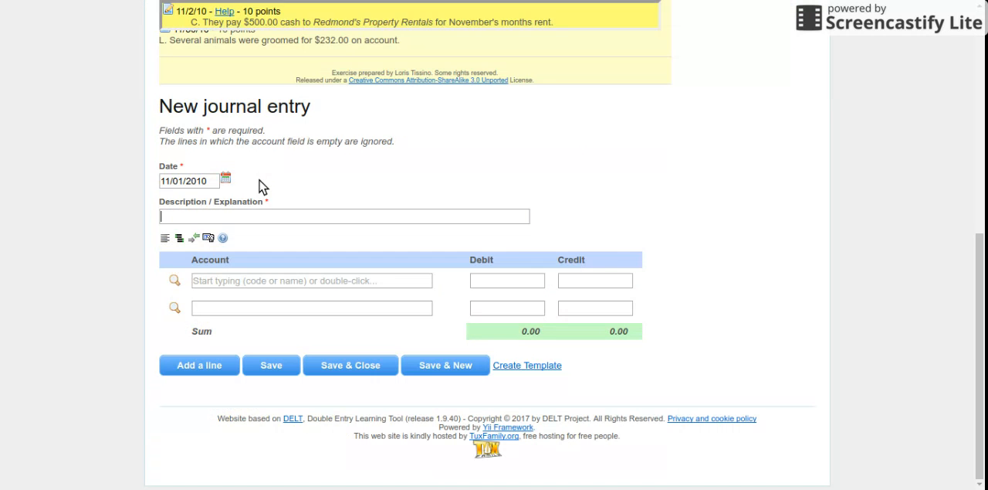
left_click(190, 216)
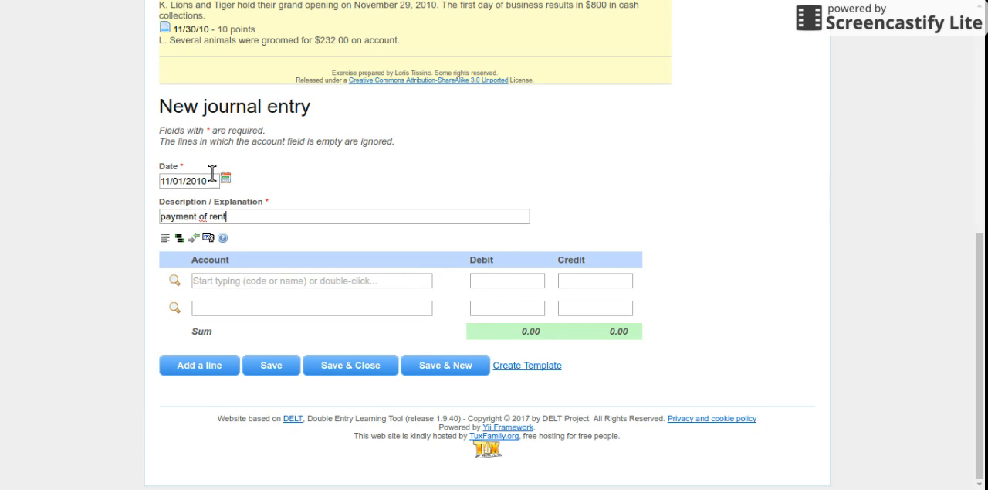
left_click(216, 280)
type("cash")
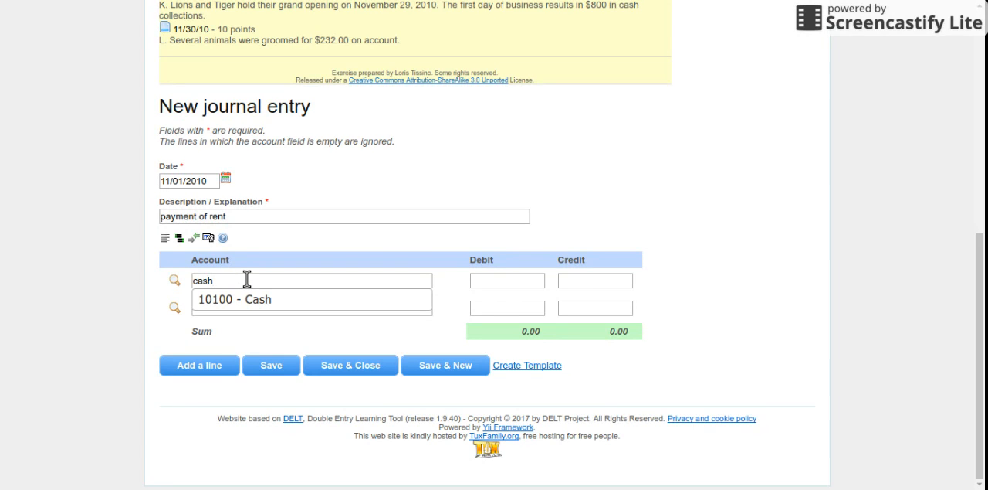
key("BackSpace")
key("BackSpace")
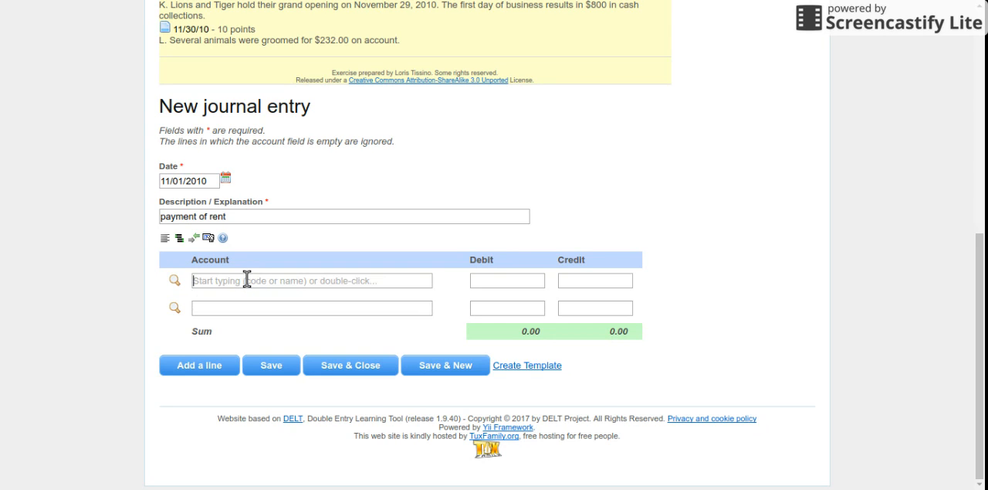
left_click(175, 283)
left_click(395, 214)
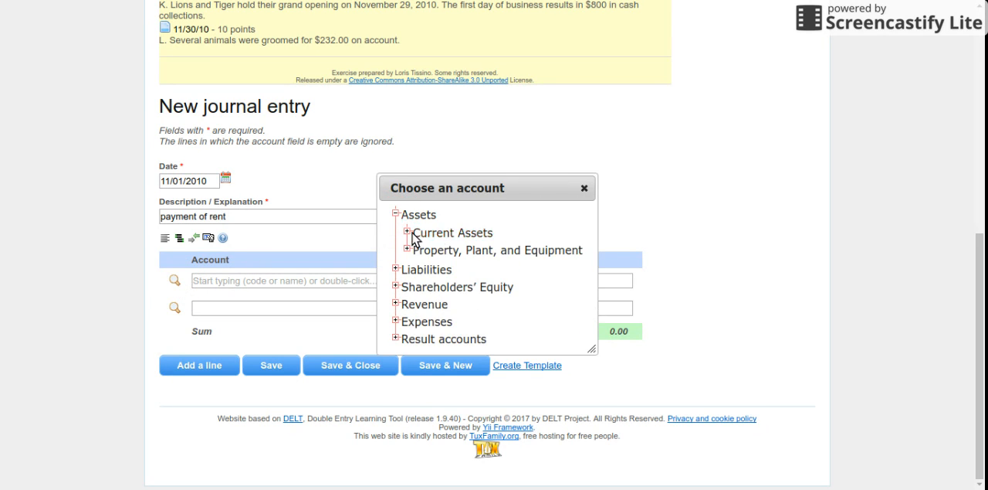
left_click(407, 233)
left_click(434, 254)
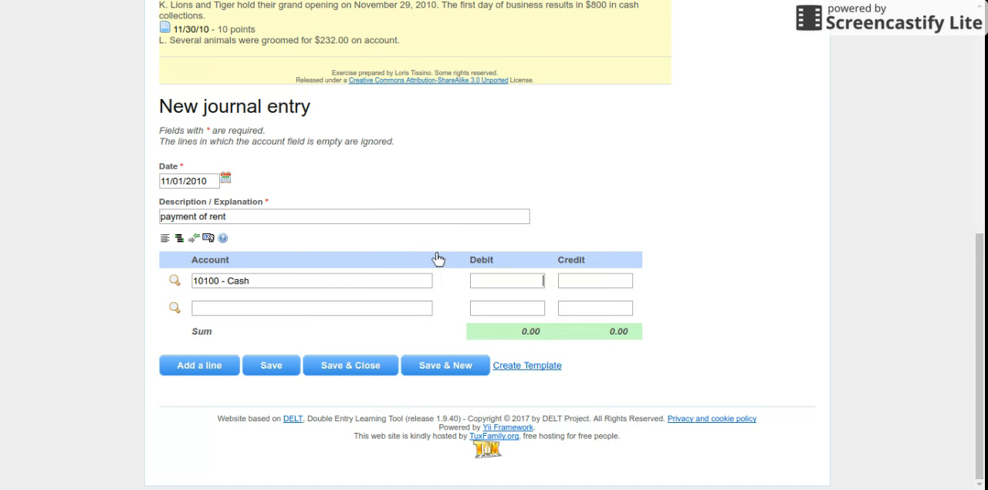
left_click_drag(308, 285, 42, 287)
key("BackSpace")
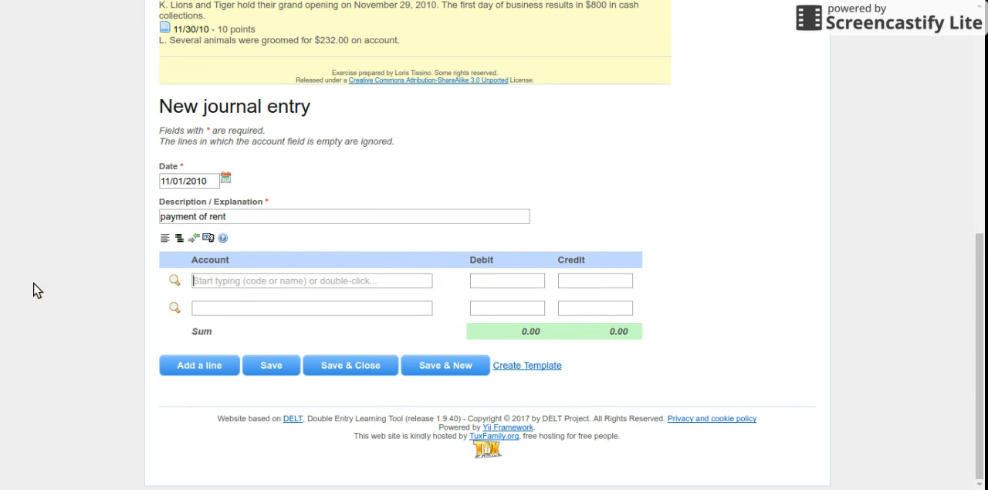
- Fill the rent entry's first line with the 10100 - Cash account and a credit of 500
type("cash")
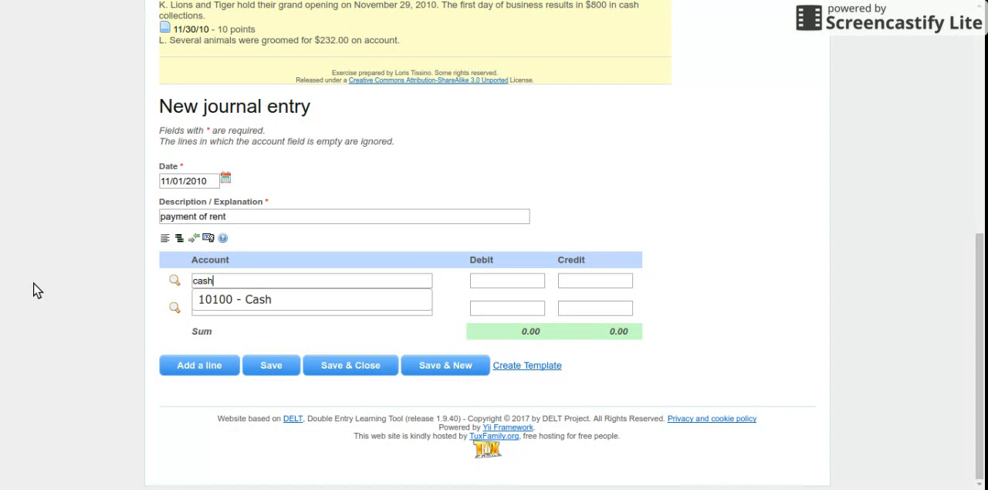
left_click(251, 305)
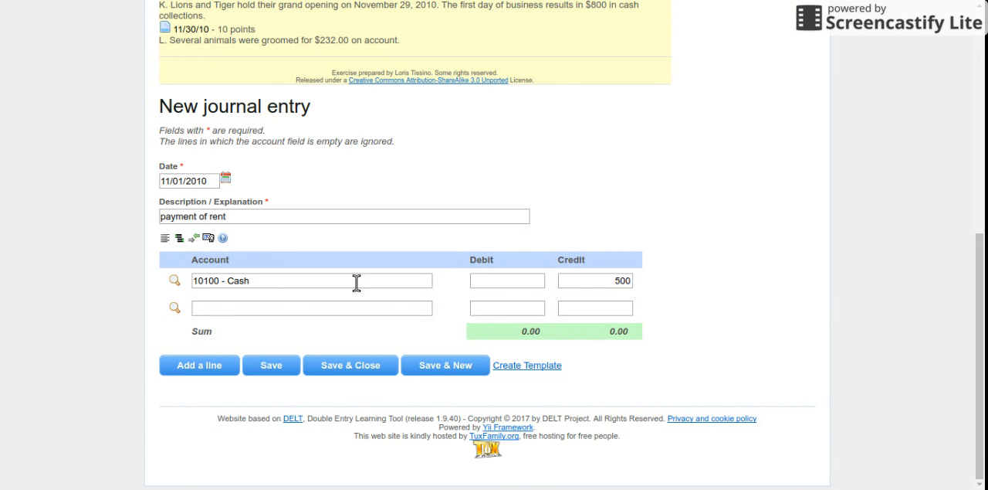
- Fill the rent entry's second line with the Rent Expense account from Expenses and a debit of 500.00
left_click(200, 307)
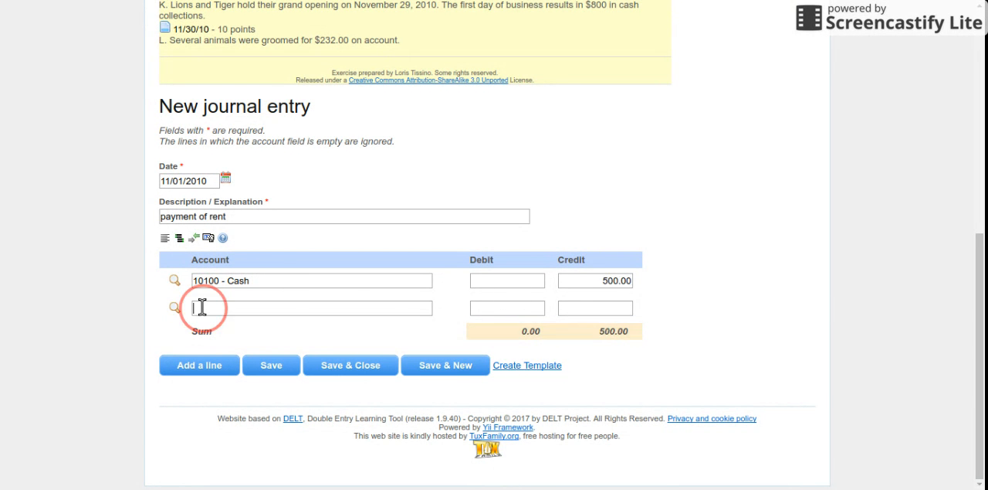
left_click(175, 308)
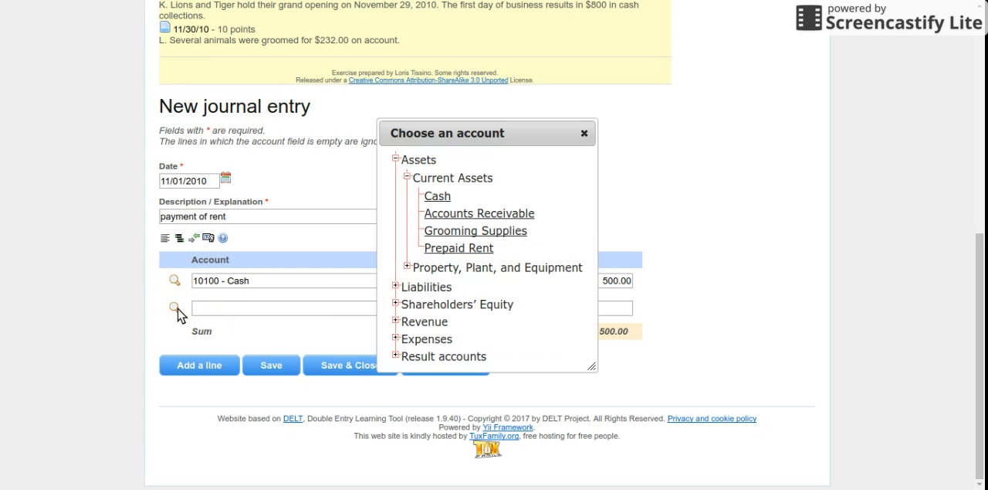
left_click(395, 159)
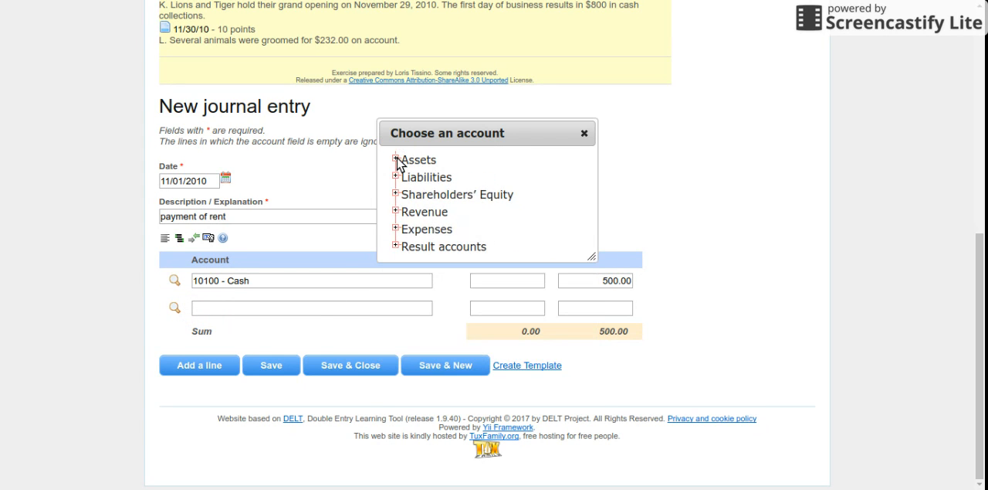
left_click(396, 229)
left_click(467, 249)
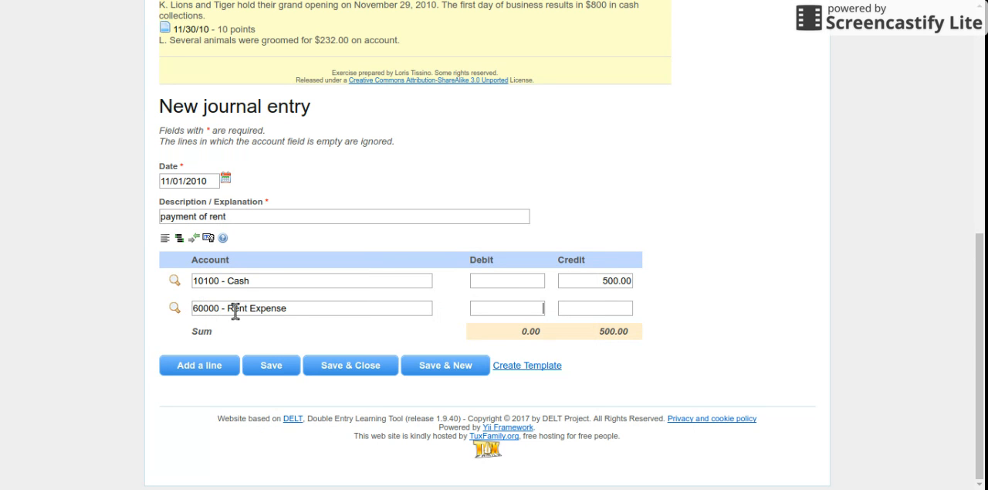
left_click(502, 307)
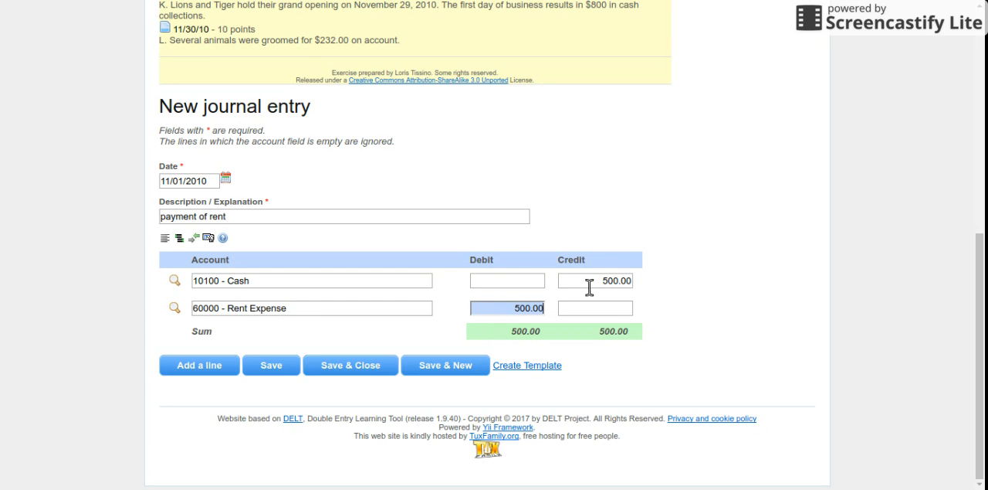
- Reorder the rent entry's lines so that the debit precedes the credit, and save the entry
left_click(179, 240)
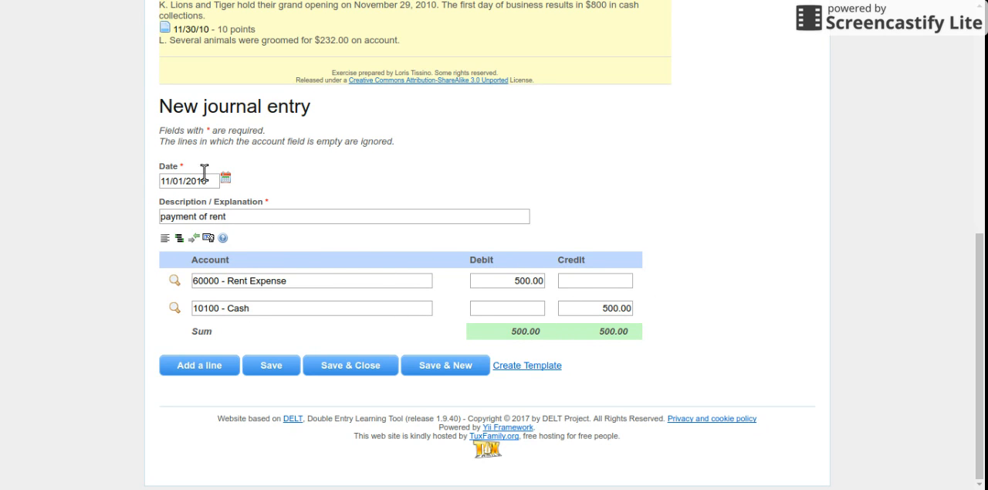
left_click(288, 366)
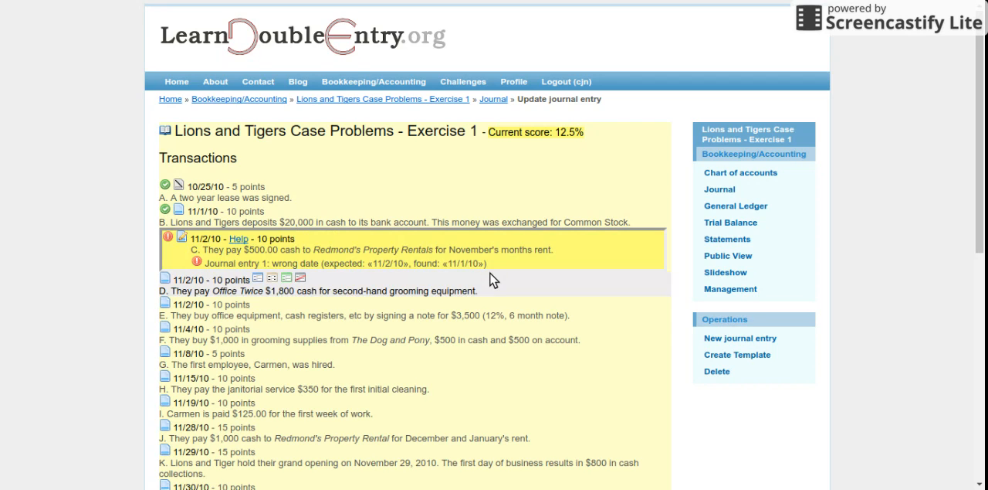
- Set the rent payment entry's date to 11/02/2010 and save it
scroll(494, 280, "down", 5)
left_click(227, 292)
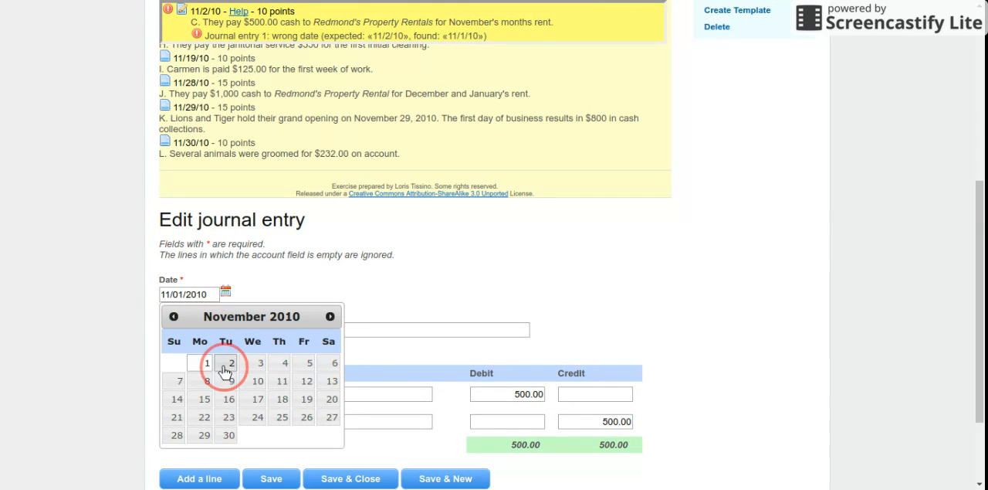
left_click(224, 363)
left_click(289, 480)
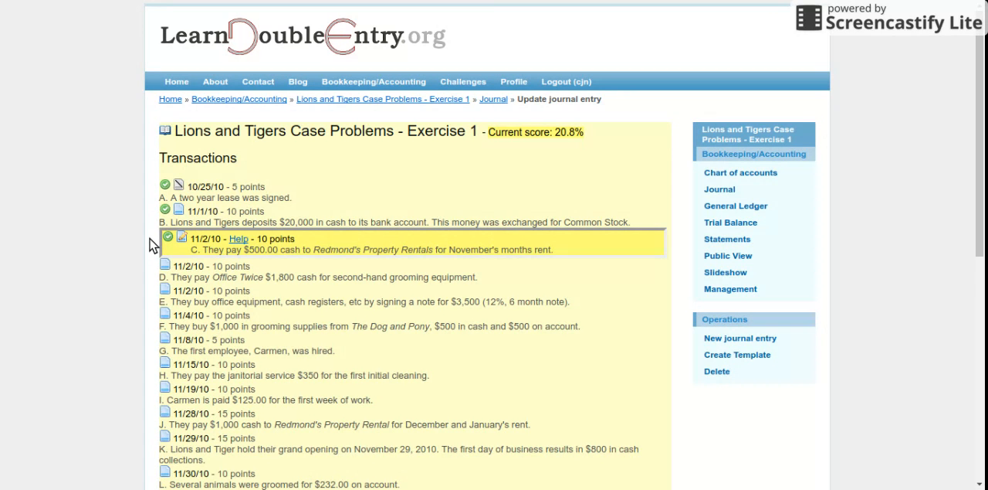
- Open the firm's journal and examine the entries recorded for transactions B and C alongside the transaction list
mouse_move(301, 315)
scroll(301, 315, "down", 3)
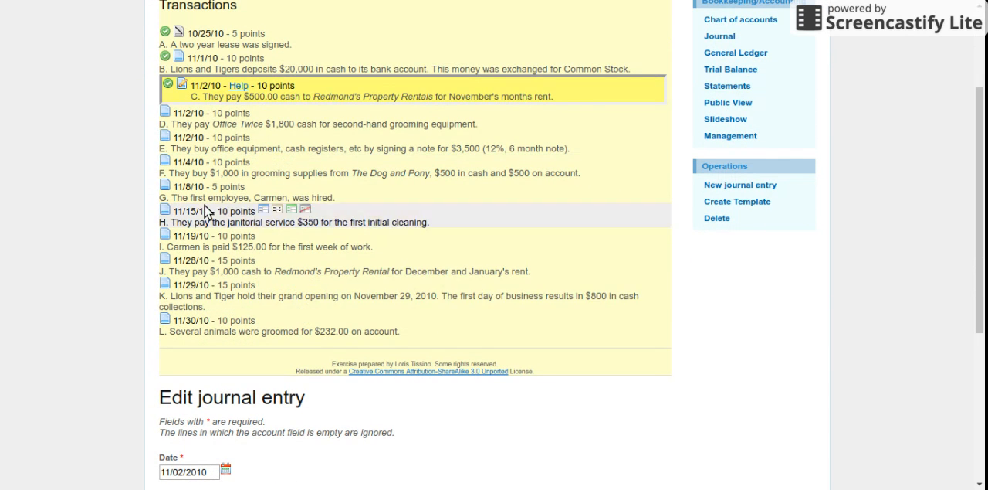
scroll(232, 366, "up", 3)
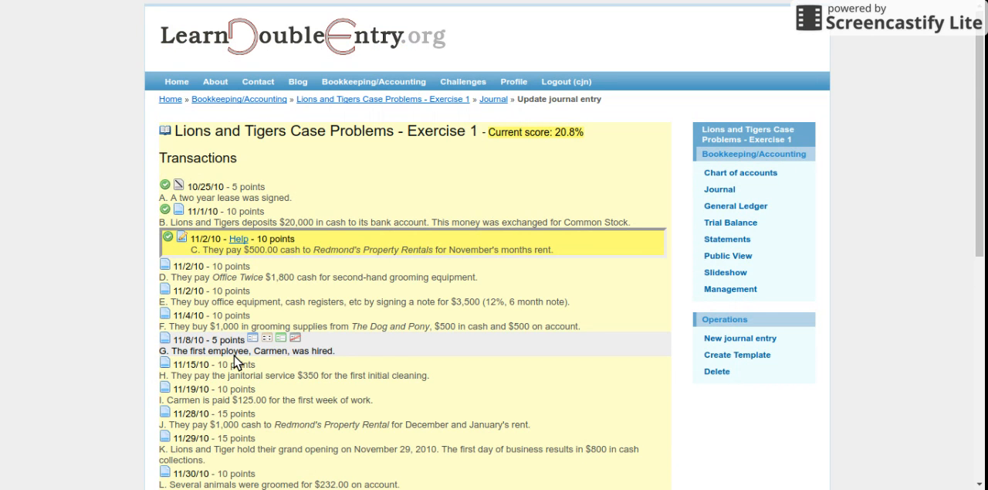
left_click(728, 189)
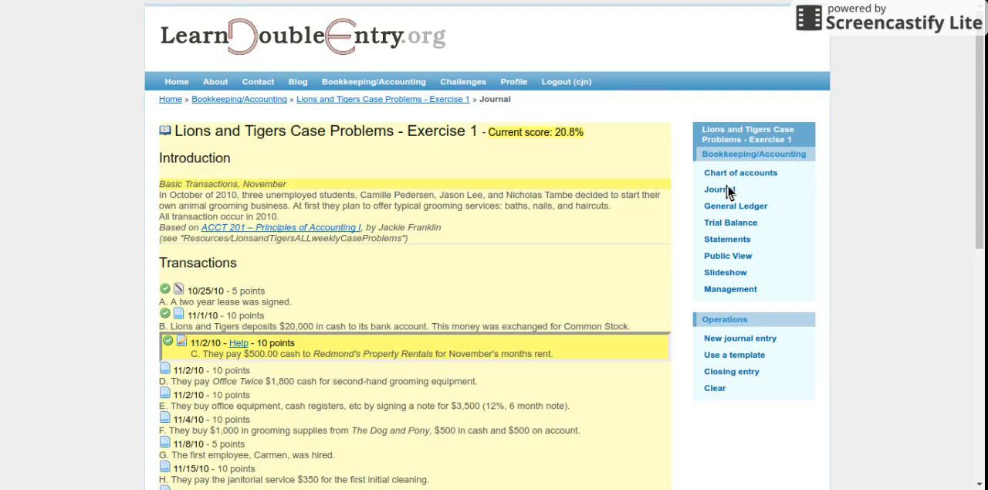
scroll(99, 341, "down", 5)
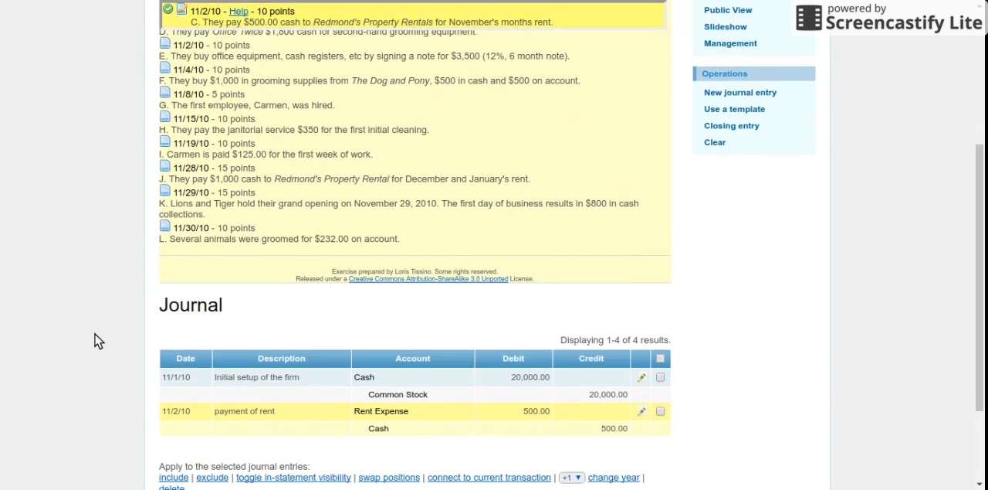
scroll(98, 341, "down", 3)
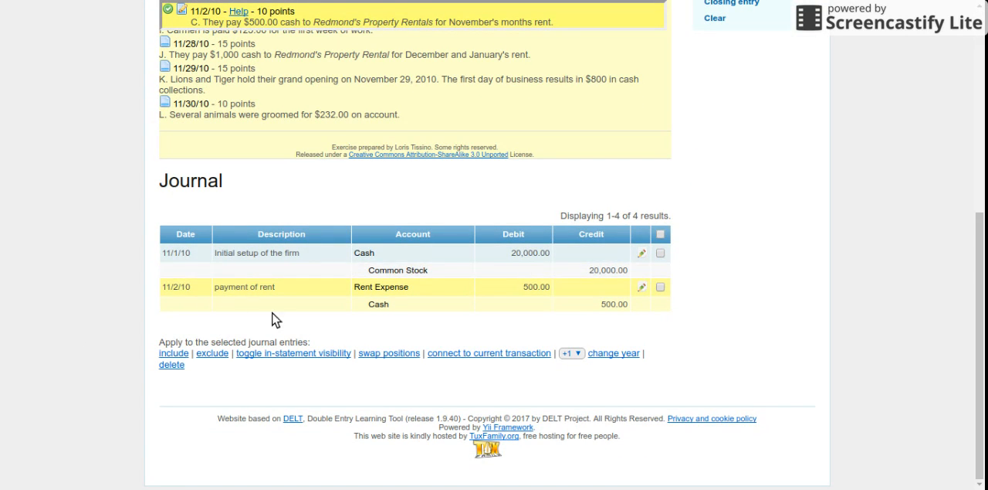
left_click(361, 288)
scroll(309, 328, "up", 4)
scroll(309, 330, "up", 4)
mouse_move(231, 176)
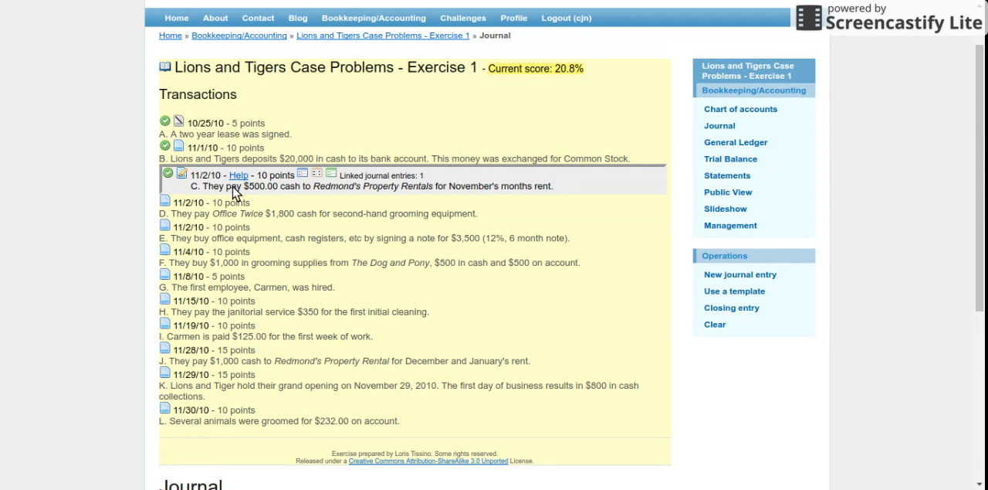
- Check transaction C, the November rent payment, against its linked entry in the journal
left_click(206, 192)
scroll(131, 255, "down", 2)
scroll(131, 255, "down", 2)
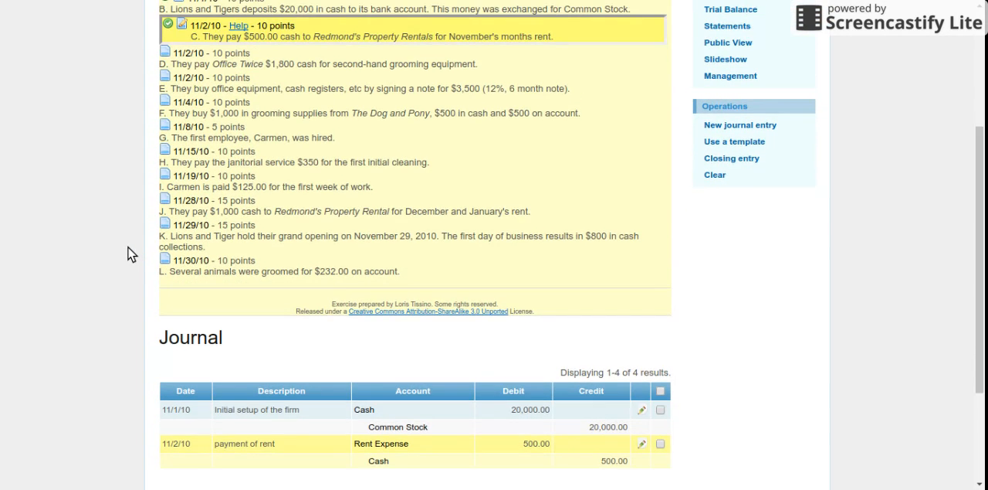
scroll(132, 255, "down", 1)
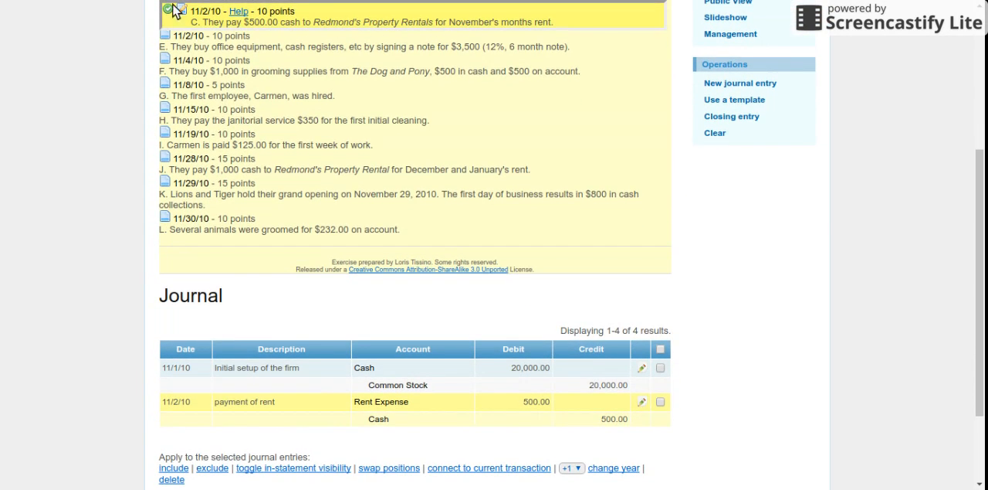
scroll(803, 330, "up", 5)
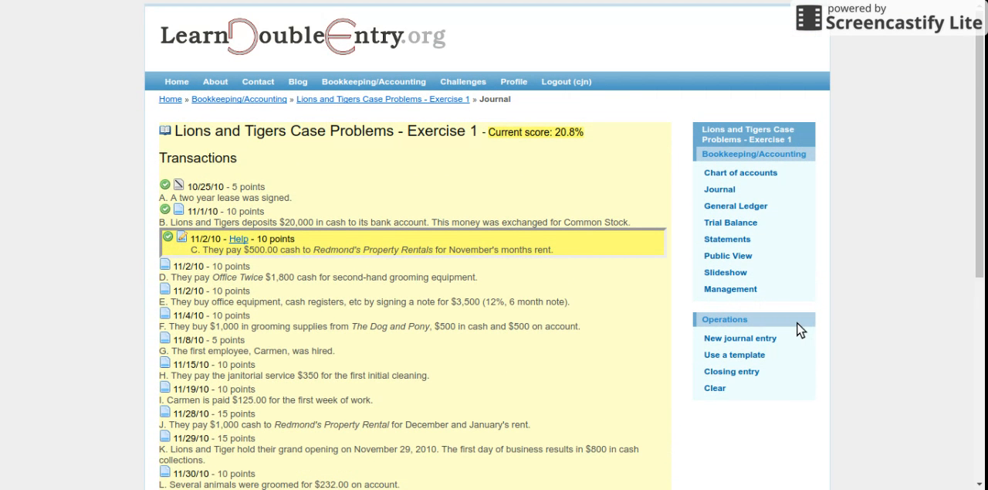
- Open the general ledger and review the postings and balances of the Cash, Common Stock and Rent Expense accounts
left_click(734, 207)
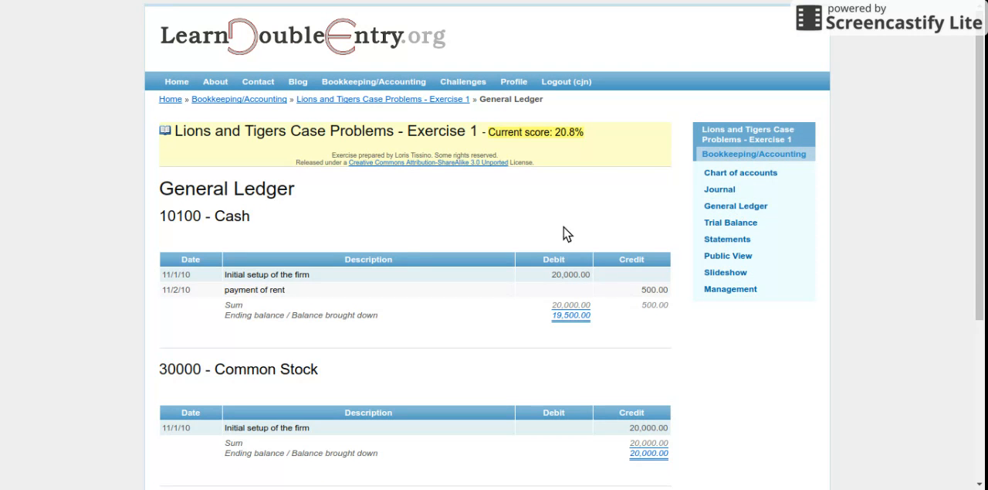
scroll(143, 254, "down", 5)
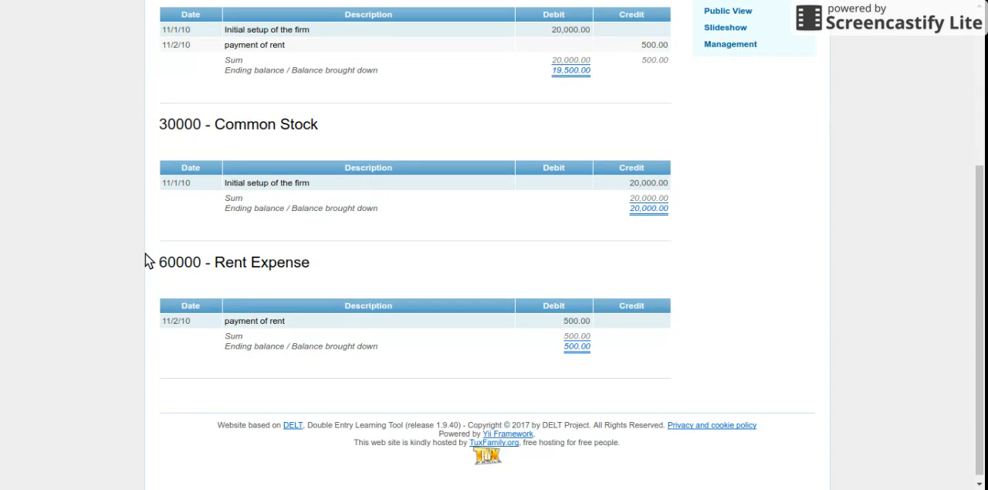
scroll(145, 258, "up", 2)
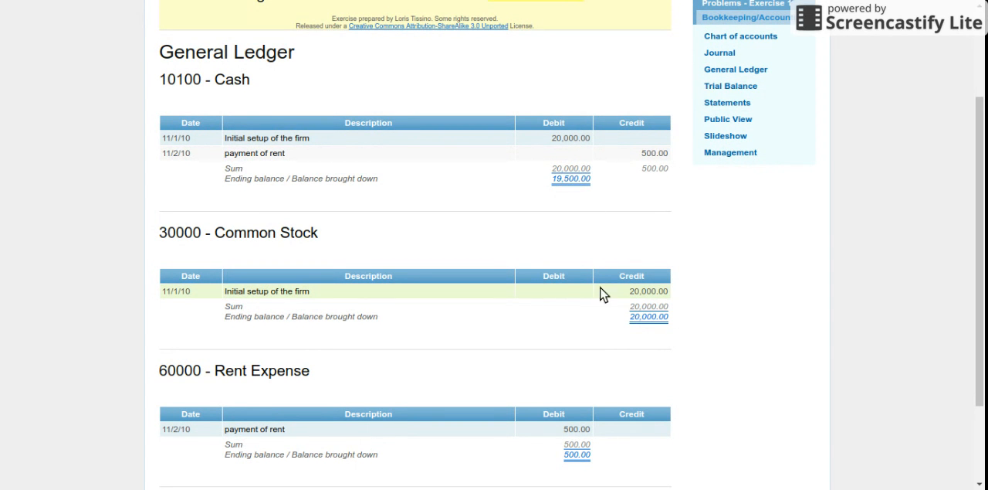
scroll(716, 339, "up", 3)
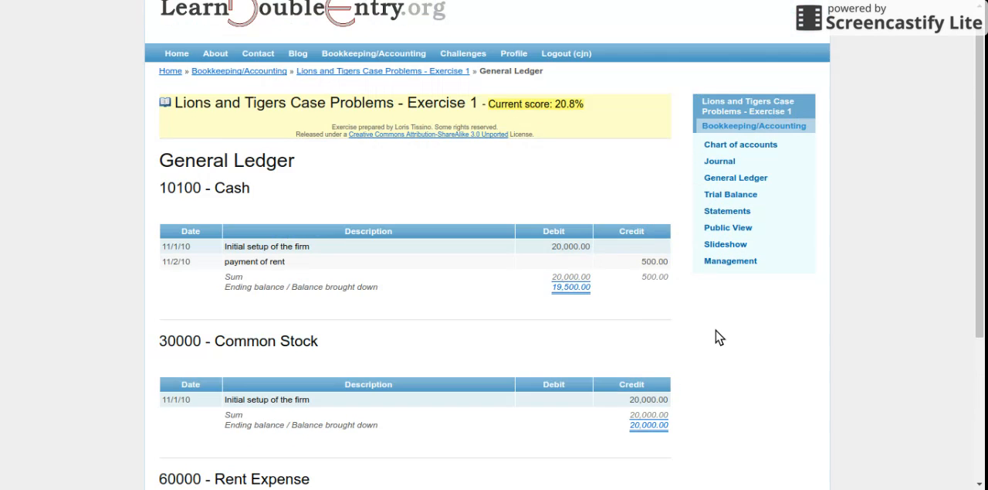